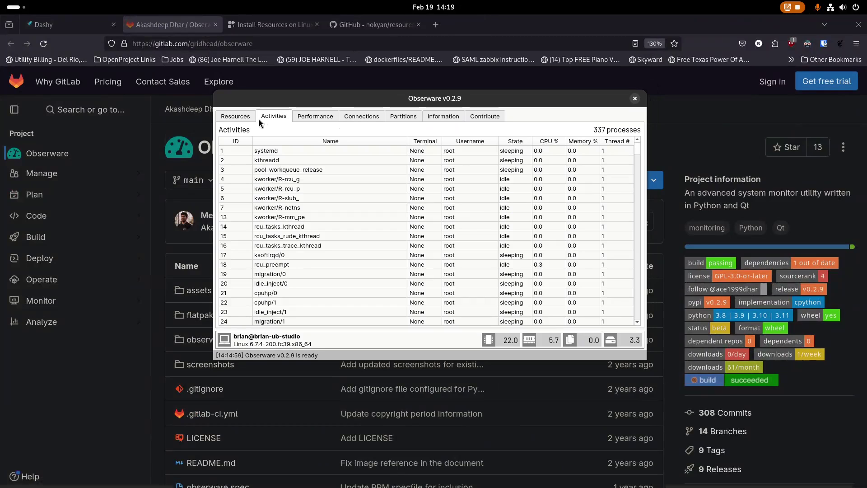
Look through Obserware's Performance, Connections, Partitions, Information and Contribute pages, and return to the Resources overview
{"action": "left_click", "coordinate": [321, 118]}
{"action": "left_click", "coordinate": [351, 115]}
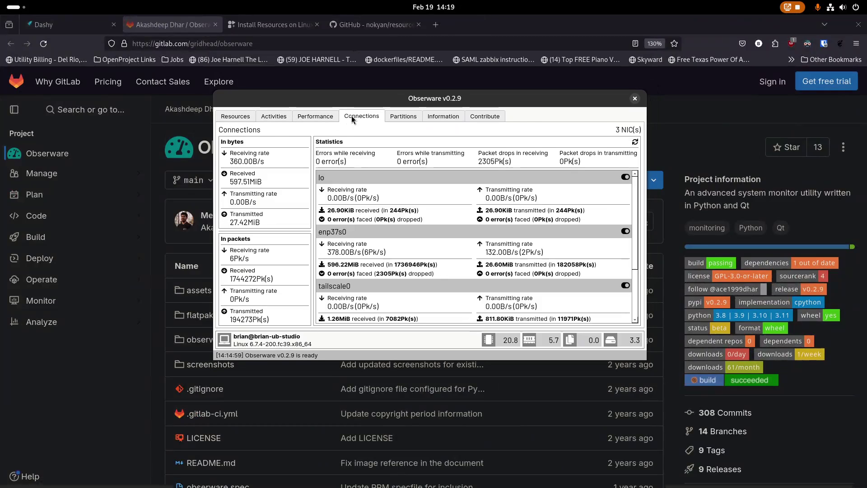
{"action": "left_click", "coordinate": [395, 116]}
{"action": "left_click", "coordinate": [437, 117]}
{"action": "left_click", "coordinate": [484, 115]}
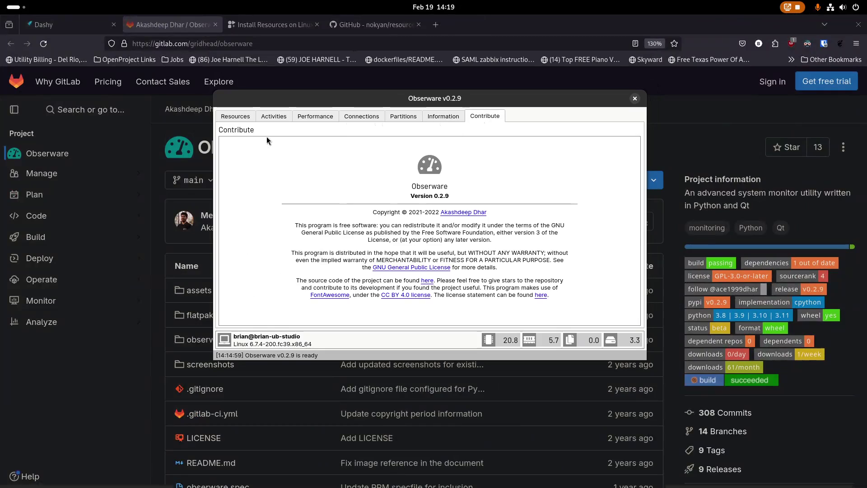
{"action": "left_click", "coordinate": [236, 116]}
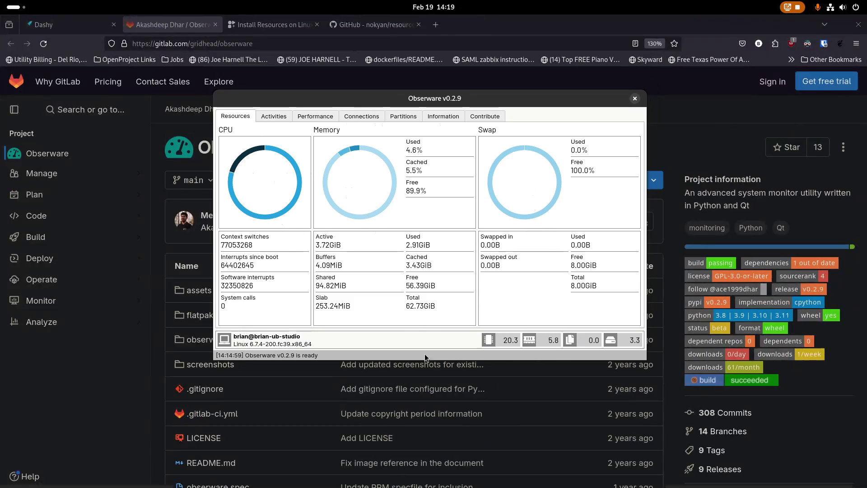
{"action": "left_click_drag", "start_coordinate": [290, 106], "coordinate": [277, 104]}
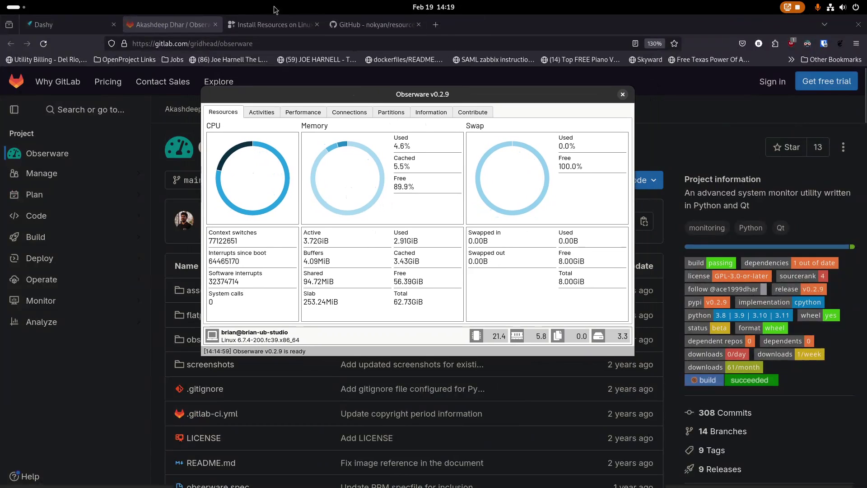
Review the installation and usage instructions in the Obserware GitLab README, including the Fedora COPR and PyPI sections
{"action": "left_click", "coordinate": [260, 27]}
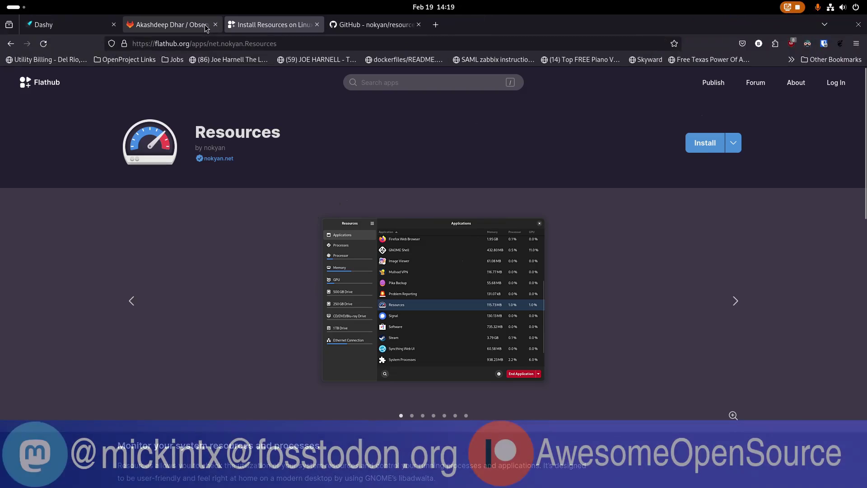
{"action": "left_click", "coordinate": [169, 24]}
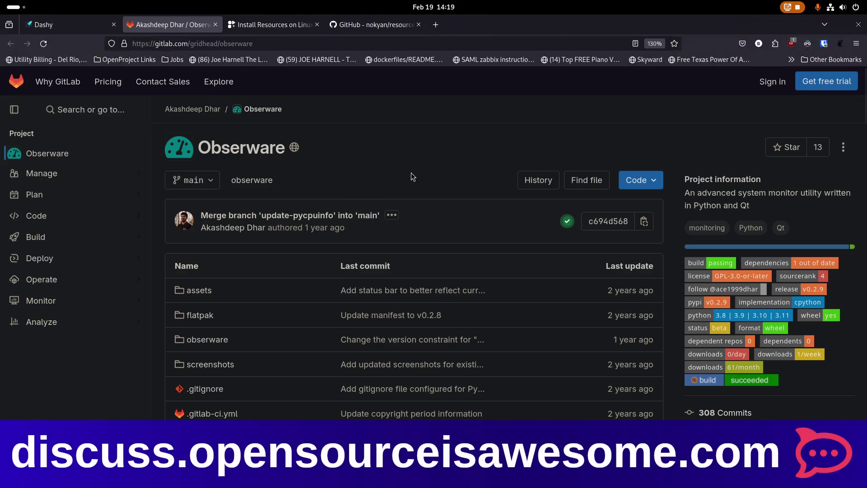
{"action": "scroll", "coordinate": [277, 323], "scroll_direction": "down", "scroll_amount": 7}
{"action": "scroll", "coordinate": [277, 322], "scroll_direction": "down", "scroll_amount": 10}
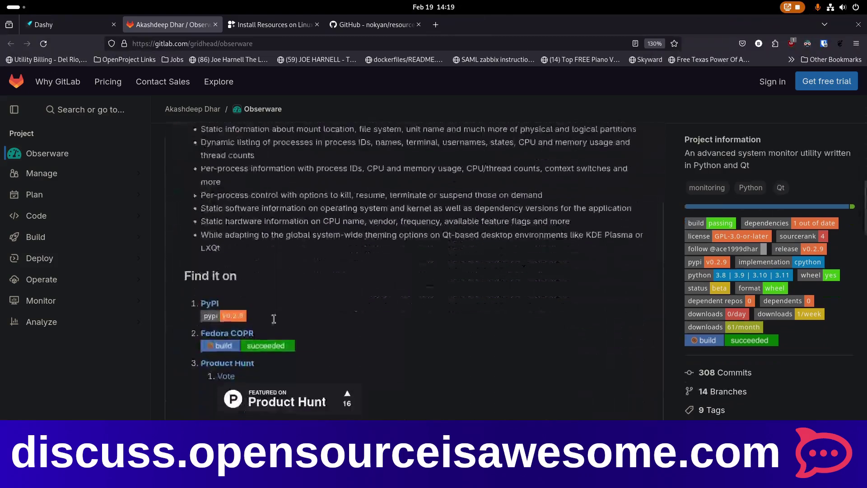
{"action": "scroll", "coordinate": [276, 322], "scroll_direction": "down", "scroll_amount": 8}
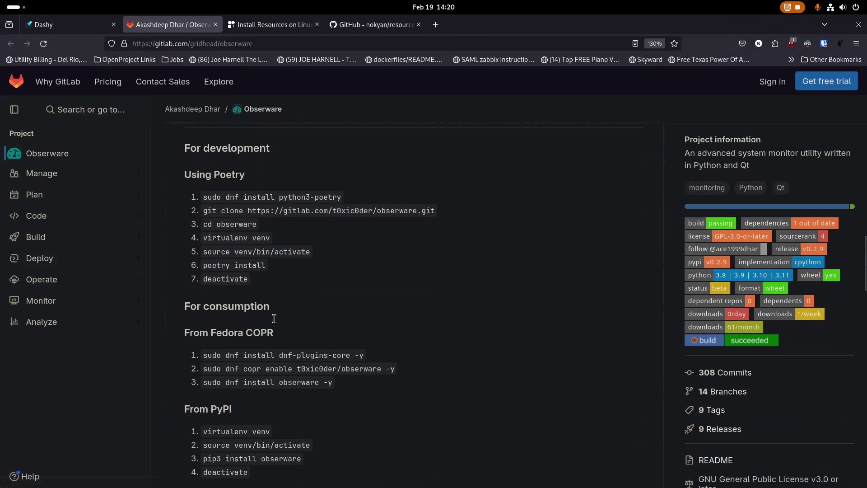
{"action": "scroll", "coordinate": [280, 310], "scroll_direction": "down", "scroll_amount": 3}
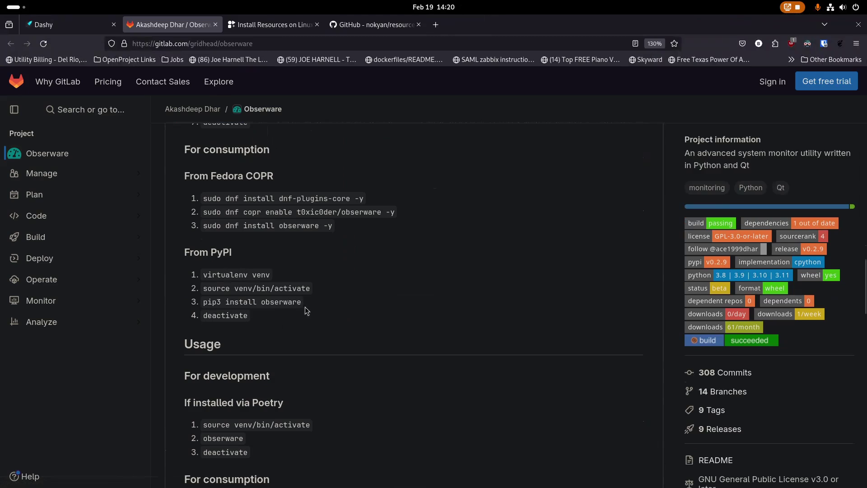
{"action": "scroll", "coordinate": [354, 322], "scroll_direction": "down", "scroll_amount": 3}
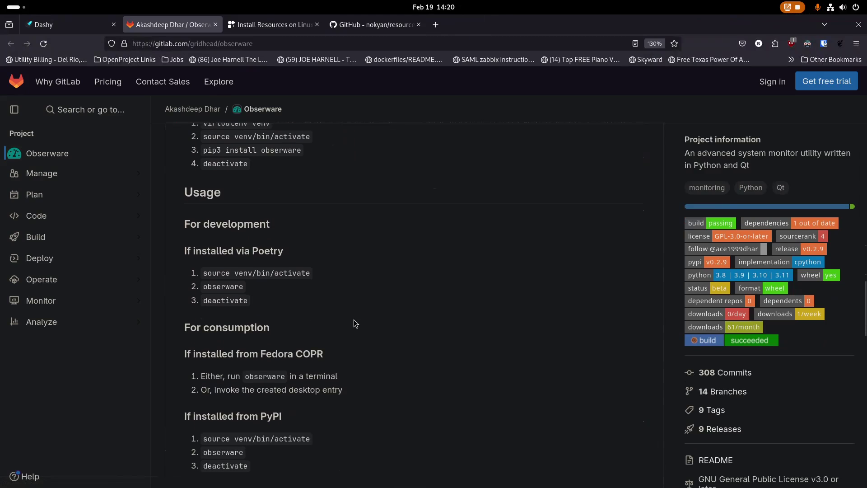
{"action": "scroll", "coordinate": [354, 319], "scroll_direction": "up", "scroll_amount": 5}
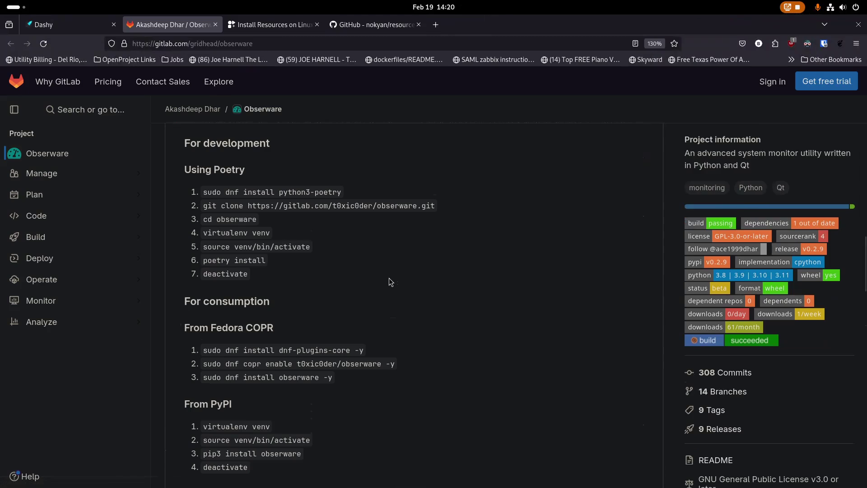
Examine the nokyan/resources GitHub repository, covering its file list and the README's description, dependencies and installation sections
{"action": "left_click", "coordinate": [289, 28]}
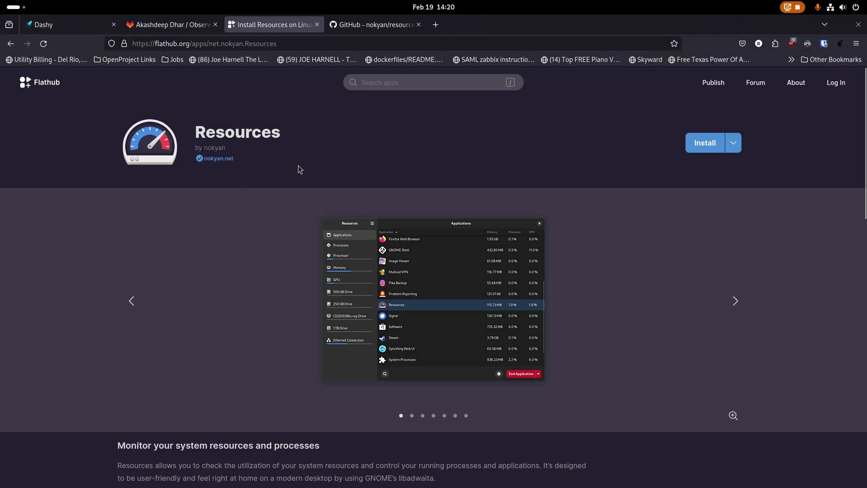
{"action": "left_click", "coordinate": [367, 27]}
{"action": "scroll", "coordinate": [230, 260], "scroll_direction": "up", "scroll_amount": 3}
{"action": "scroll", "coordinate": [229, 261], "scroll_direction": "down", "scroll_amount": 5}
{"action": "scroll", "coordinate": [284, 282], "scroll_direction": "up", "scroll_amount": 2}
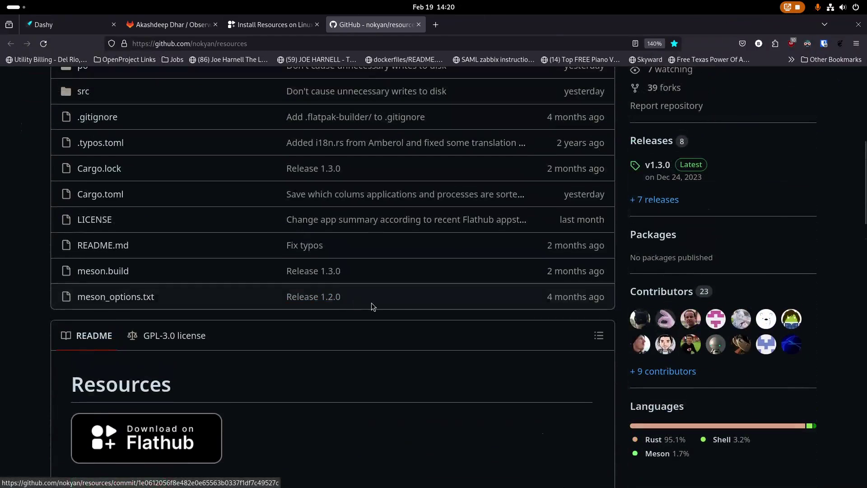
{"action": "scroll", "coordinate": [556, 307], "scroll_direction": "up", "scroll_amount": 3}
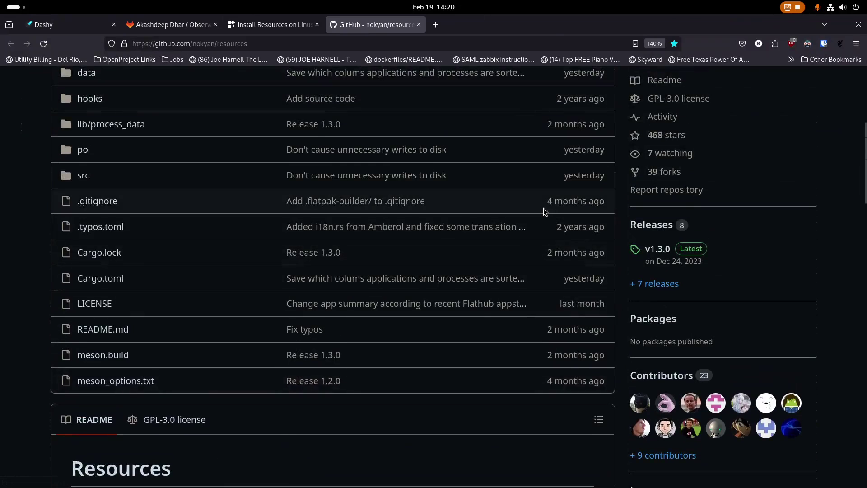
{"action": "scroll", "coordinate": [550, 284], "scroll_direction": "up", "scroll_amount": 3}
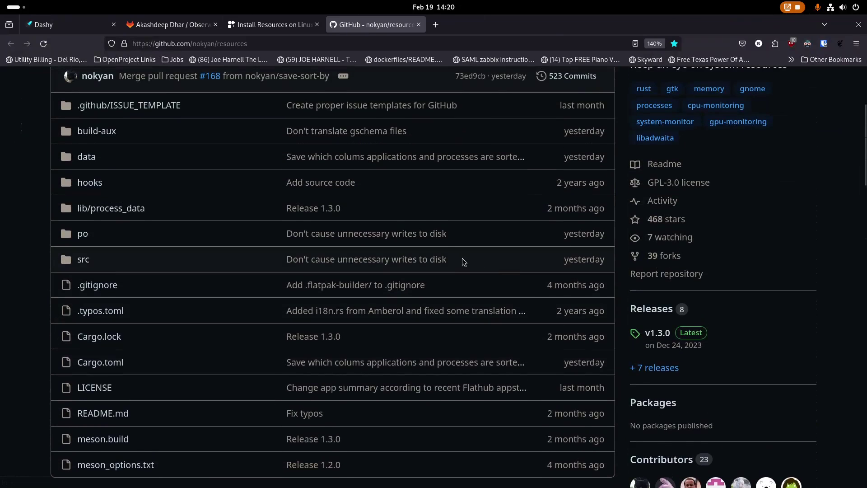
{"action": "scroll", "coordinate": [397, 237], "scroll_direction": "up", "scroll_amount": 3}
{"action": "scroll", "coordinate": [321, 230], "scroll_direction": "down", "scroll_amount": 15}
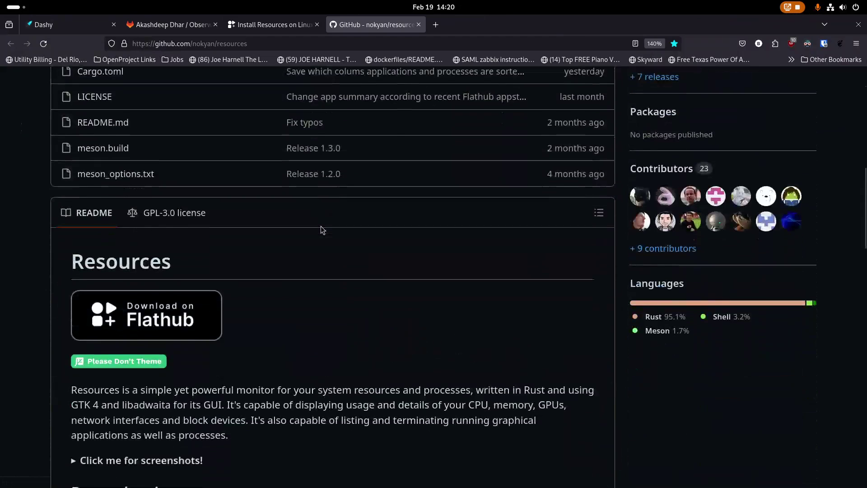
{"action": "scroll", "coordinate": [321, 230], "scroll_direction": "down", "scroll_amount": 5}
{"action": "scroll", "coordinate": [321, 231], "scroll_direction": "up", "scroll_amount": 14}
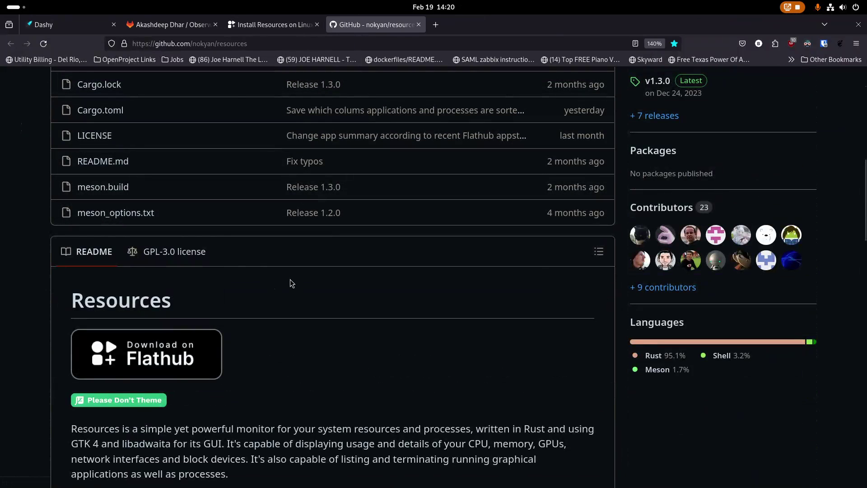
{"action": "scroll", "coordinate": [302, 280], "scroll_direction": "down", "scroll_amount": 7}
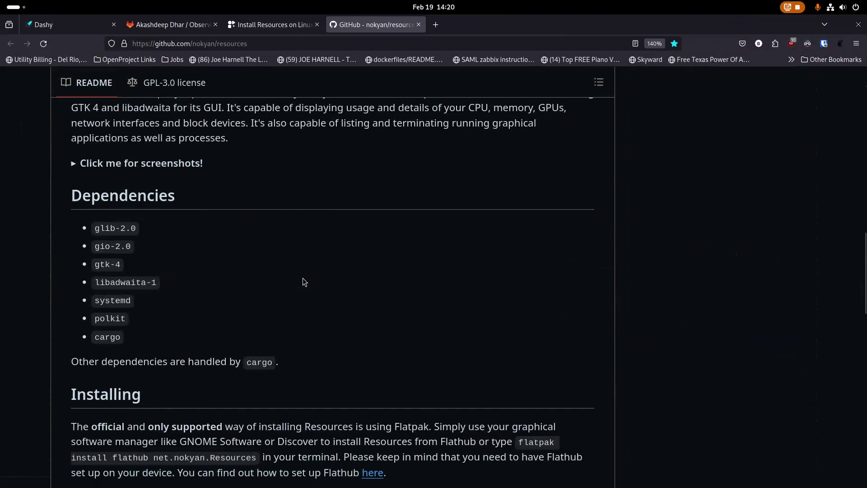
{"action": "scroll", "coordinate": [304, 279], "scroll_direction": "down", "scroll_amount": 8}
{"action": "scroll", "coordinate": [308, 267], "scroll_direction": "up", "scroll_amount": 16}
Show the manual install and run commands on the Resources Flathub page
{"action": "left_click", "coordinate": [279, 28]}
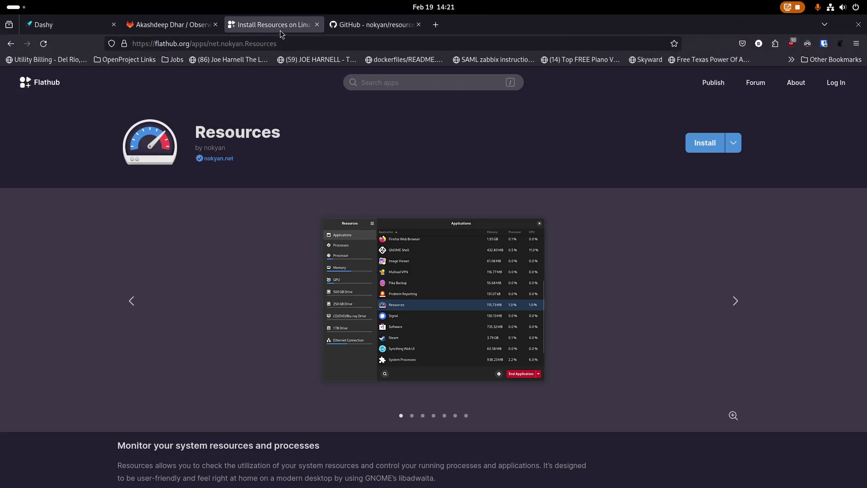
{"action": "left_click", "coordinate": [733, 144]}
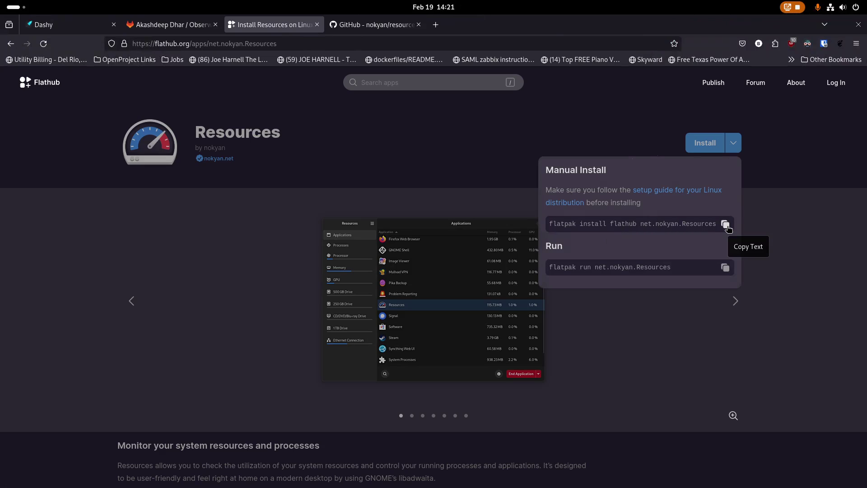
Open the Software app, search for "resources", view the Resources app's details page, and return to the Flathub page
{"action": "key", "text": "super"}
{"action": "type", "text": "sof"}
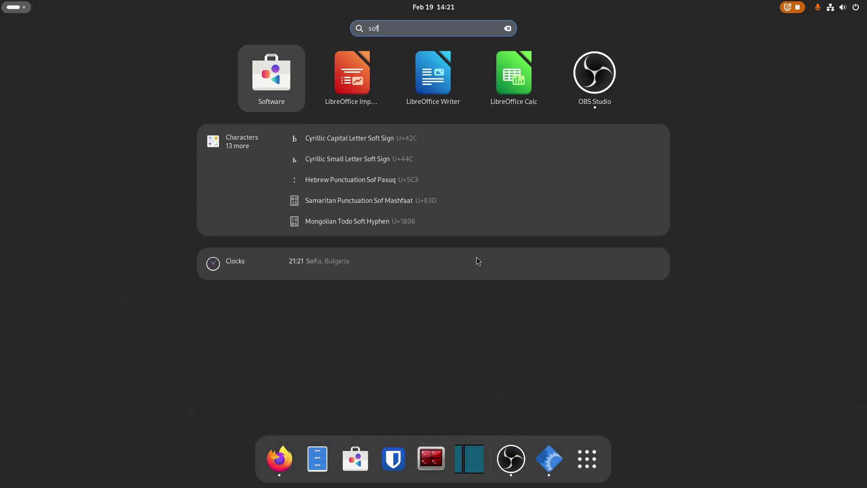
{"action": "key", "text": "Return"}
{"action": "type", "text": "re"}
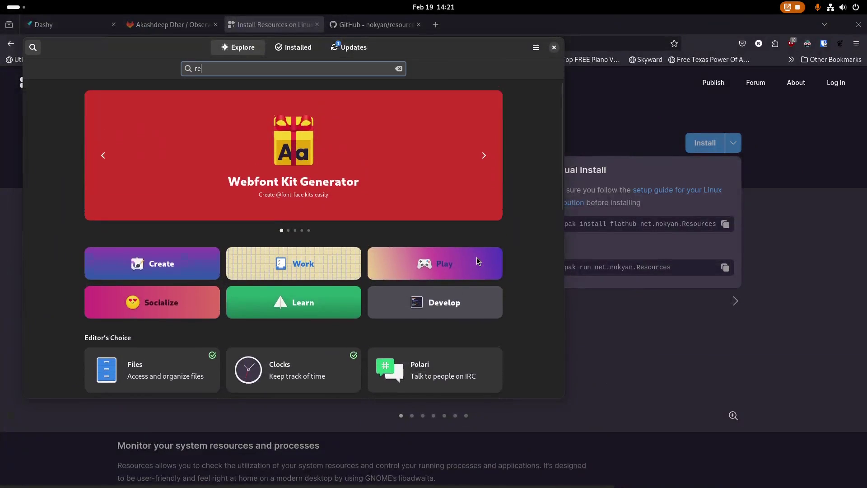
{"action": "type", "text": "sources"}
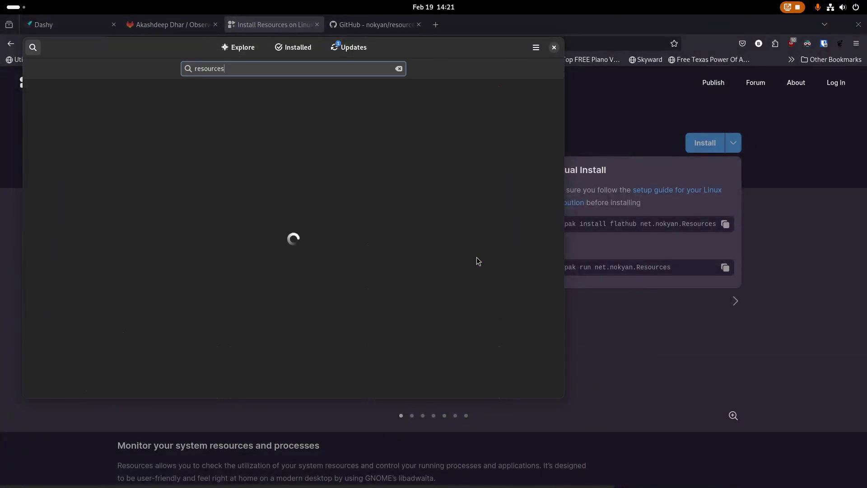
{"action": "left_click", "coordinate": [291, 115]}
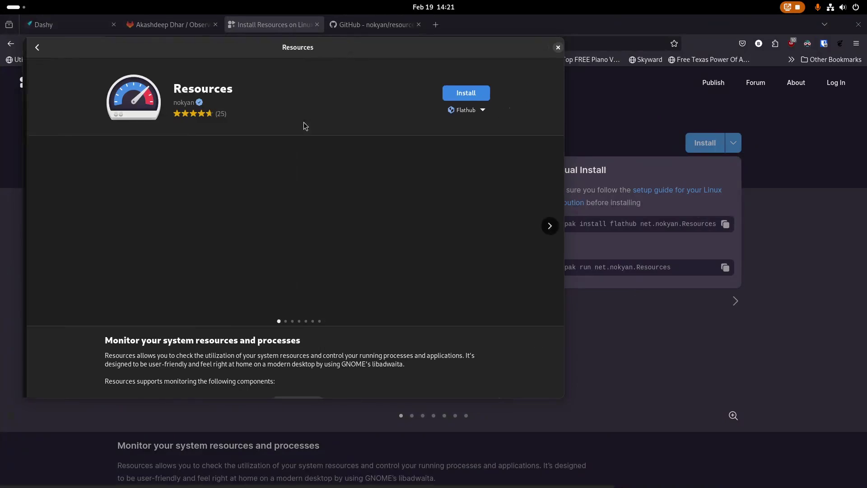
{"action": "left_click", "coordinate": [459, 93]}
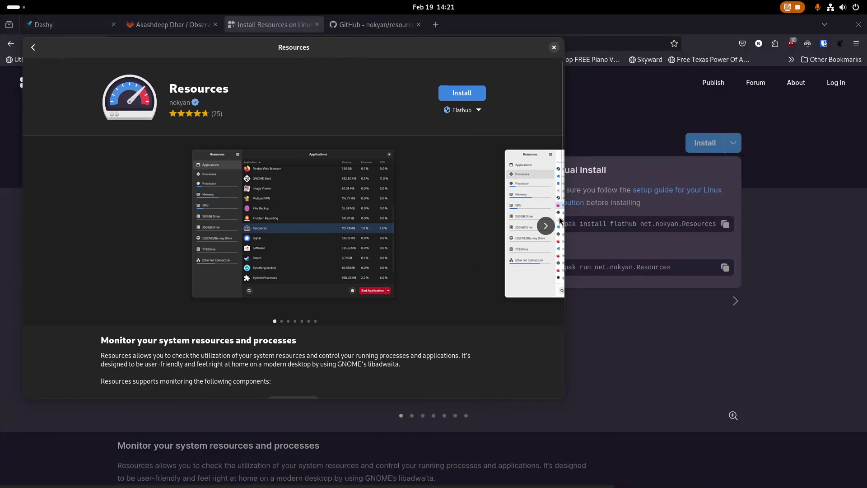
{"action": "left_click", "coordinate": [612, 353]}
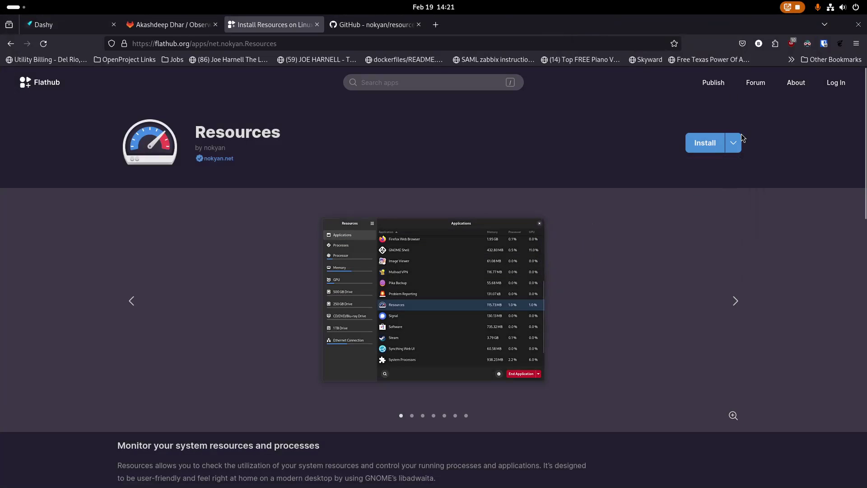
Copy the manual install command for Resources from its Flathub page and open a terminal
{"action": "left_click", "coordinate": [732, 144]}
{"action": "left_click", "coordinate": [724, 229]}
{"action": "key", "text": "super"}
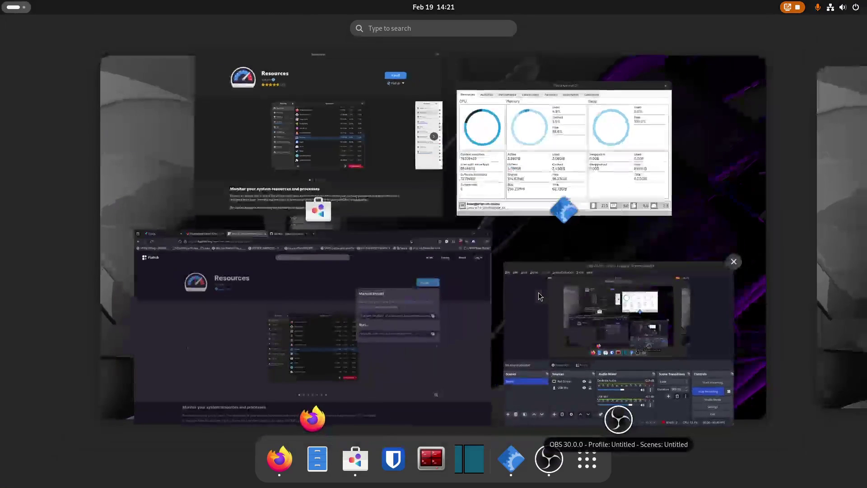
{"action": "type", "text": "termi"}
{"action": "key", "text": "Return"}
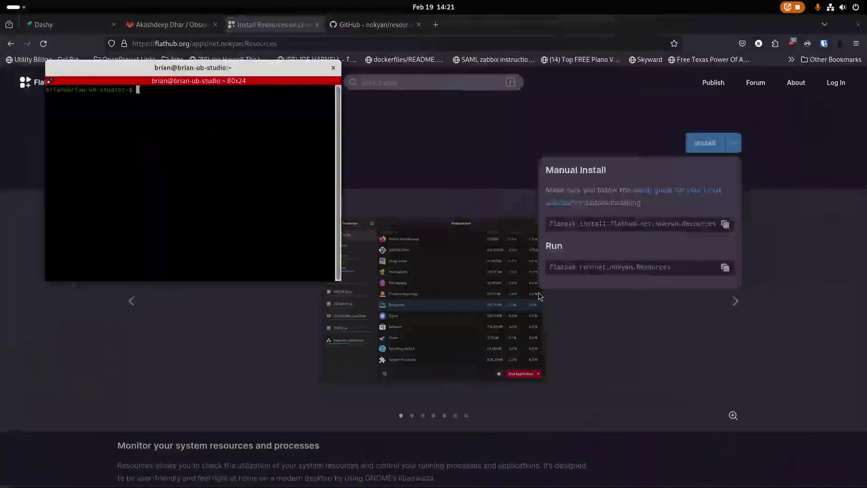
Enlarge the terminal text and maximize the terminal window
{"action": "key", "text": "ctrl+plus"}
{"action": "key", "text": "ctrl+plus"}
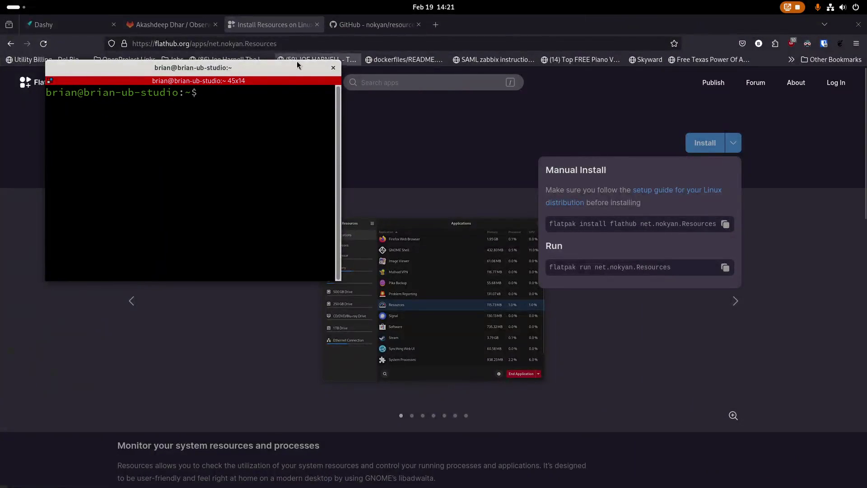
{"action": "left_click_drag", "start_coordinate": [296, 67], "coordinate": [279, 18]}
{"action": "double_click", "coordinate": [278, 20]}
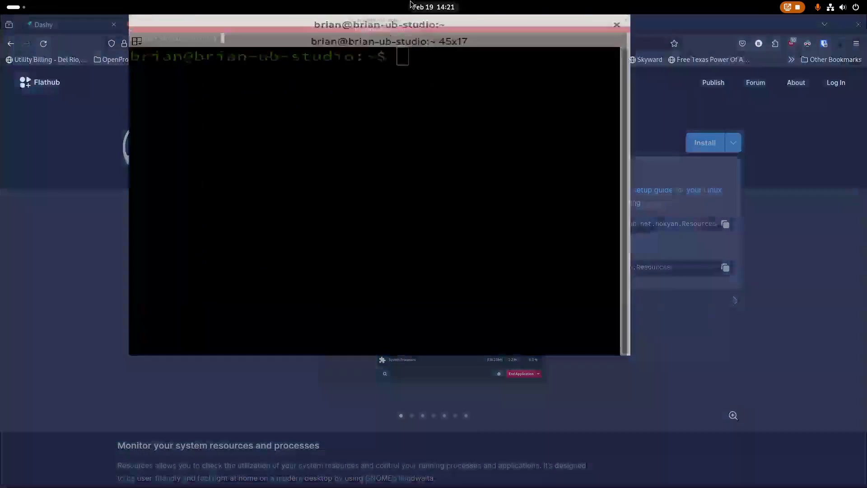
{"action": "key", "text": "ctrl+plus"}
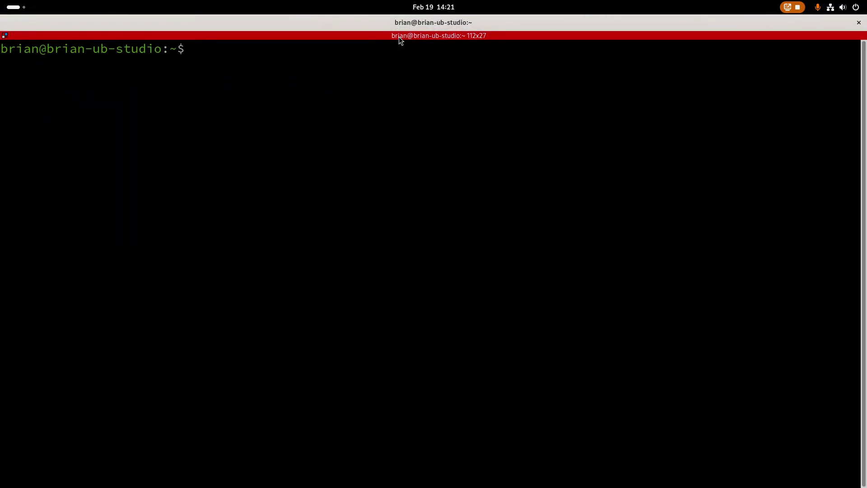
Run flatpak install flathub net.nokyan.Resources in the terminal and answer y to proceed with the installation
{"action": "key", "text": "ctrl+shift+v"}
{"action": "key", "text": "Return"}
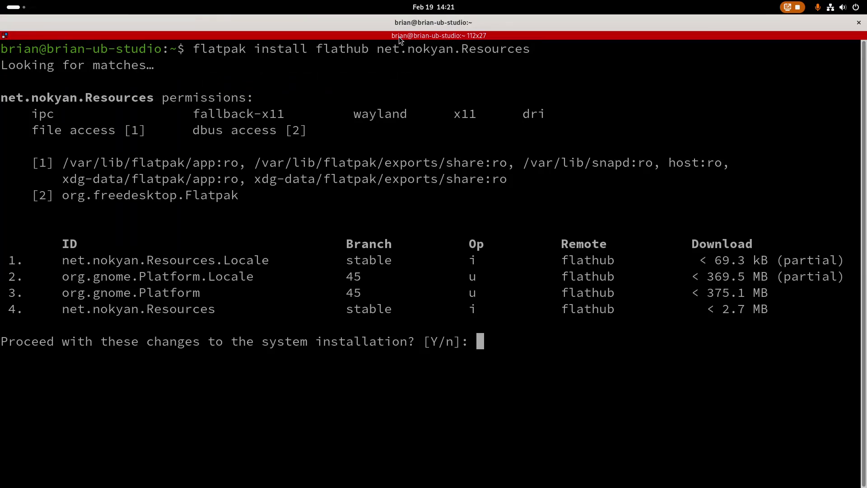
{"action": "type", "text": "y"}
{"action": "key", "text": "Return"}
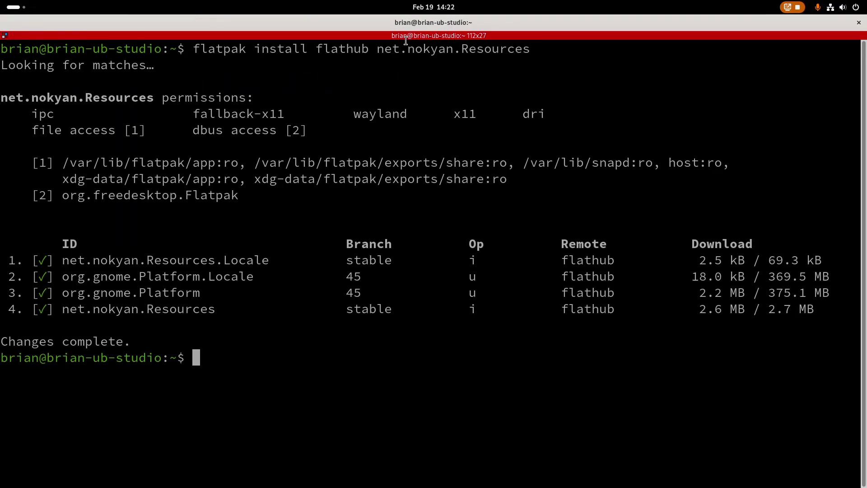
Bring the Obserware window to the front, over the terminal
{"action": "key", "text": "super"}
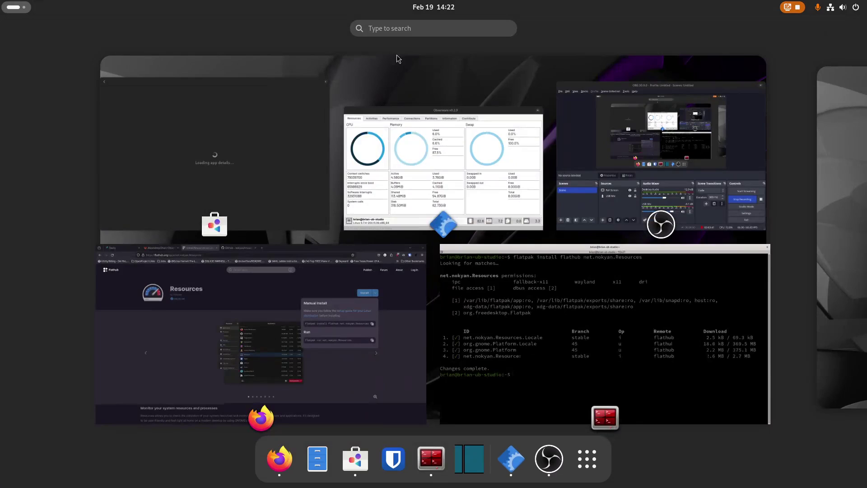
{"action": "left_click", "coordinate": [375, 167]}
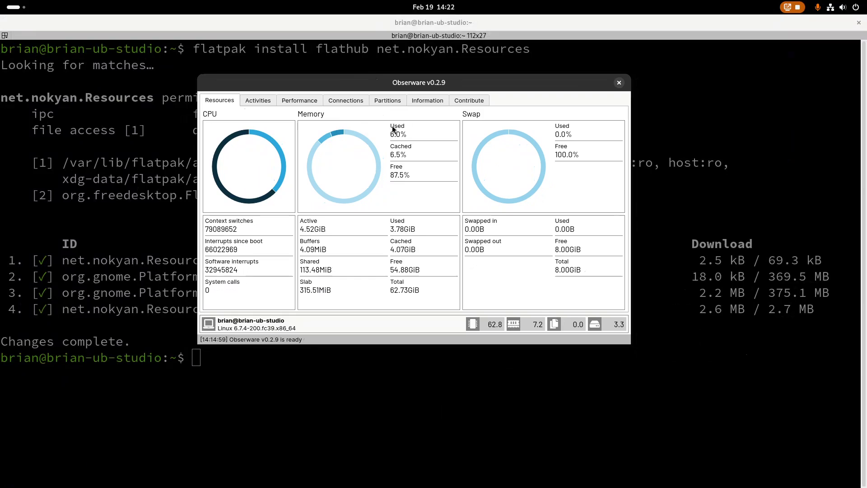
Open the Activities process list and inspect the details of the kworker/R-rcu_p process, closing its window when done
{"action": "mouse_move", "coordinate": [365, 80]}
{"action": "left_mouse_down"}
{"action": "mouse_move", "coordinate": [366, 95]}
{"action": "mouse_move", "coordinate": [372, 90]}
{"action": "left_mouse_up"}
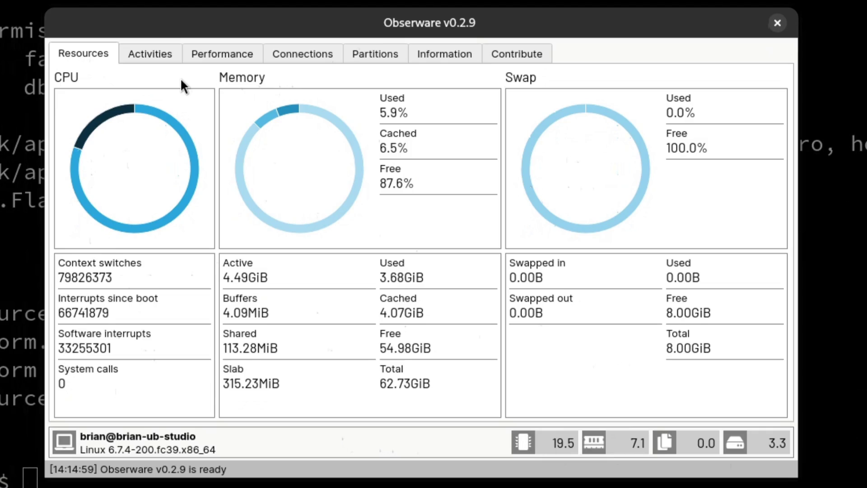
{"action": "left_click", "coordinate": [159, 58]}
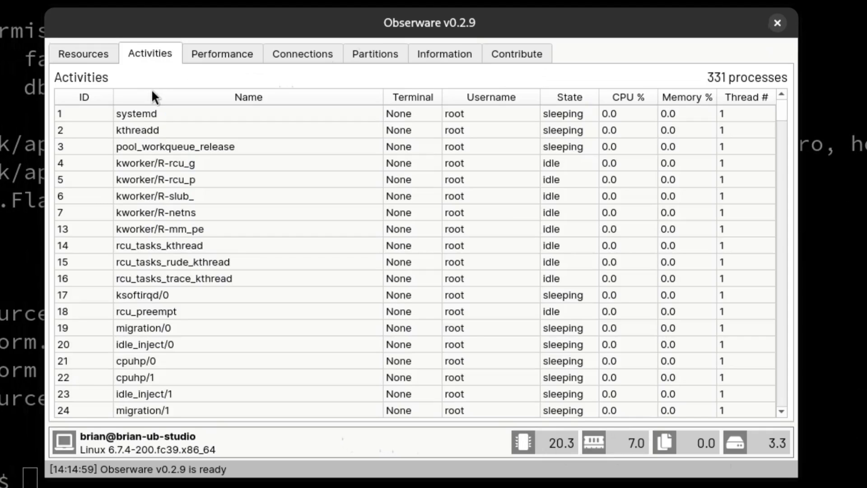
{"action": "double_click", "coordinate": [263, 179]}
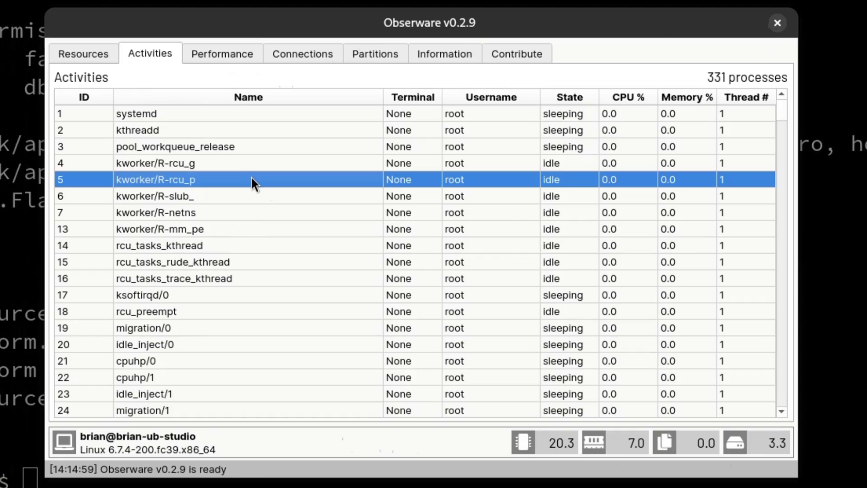
{"action": "left_click_drag", "start_coordinate": [0, 9], "coordinate": [395, 56]}
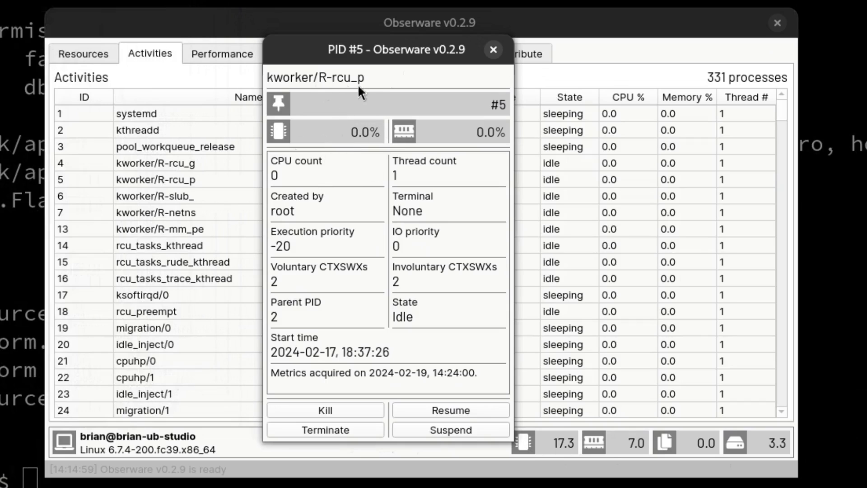
{"action": "left_click", "coordinate": [493, 50]}
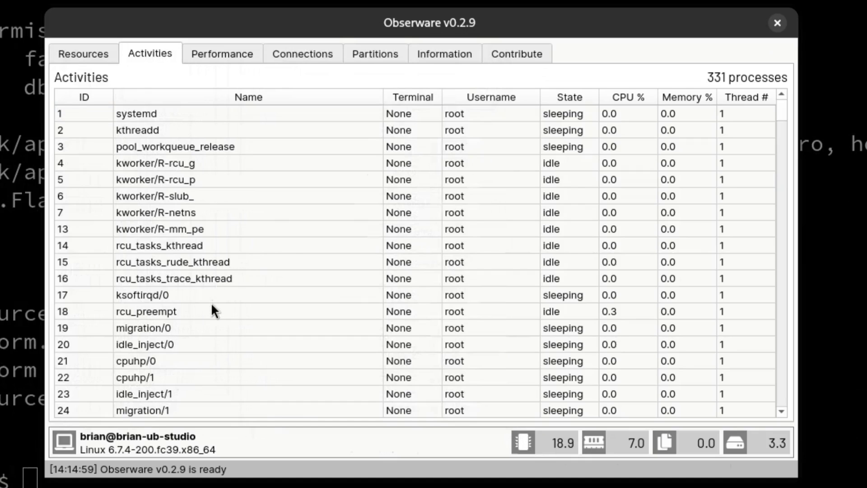
Inspect the details of the cpuhp/2 process further down the process list, and close its window
{"action": "scroll", "coordinate": [210, 302], "scroll_direction": "down", "scroll_amount": 3}
{"action": "double_click", "coordinate": [210, 302]}
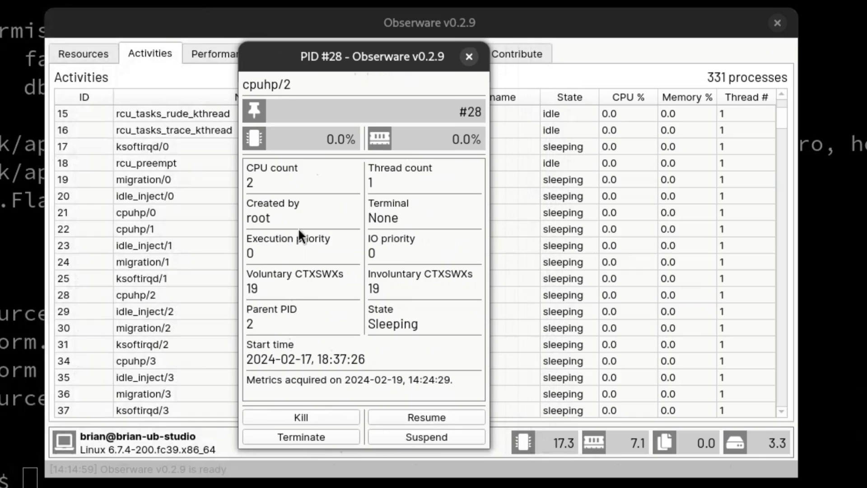
{"action": "left_click_drag", "start_coordinate": [339, 58], "coordinate": [393, 60]}
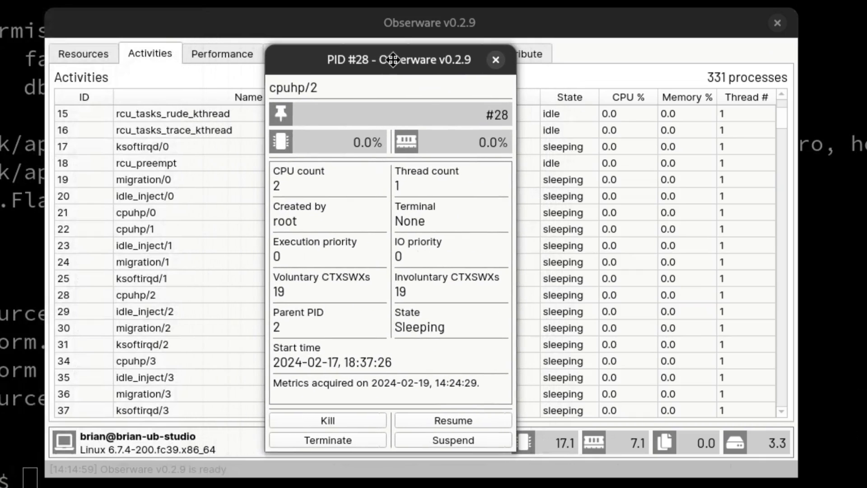
{"action": "left_click", "coordinate": [496, 59]}
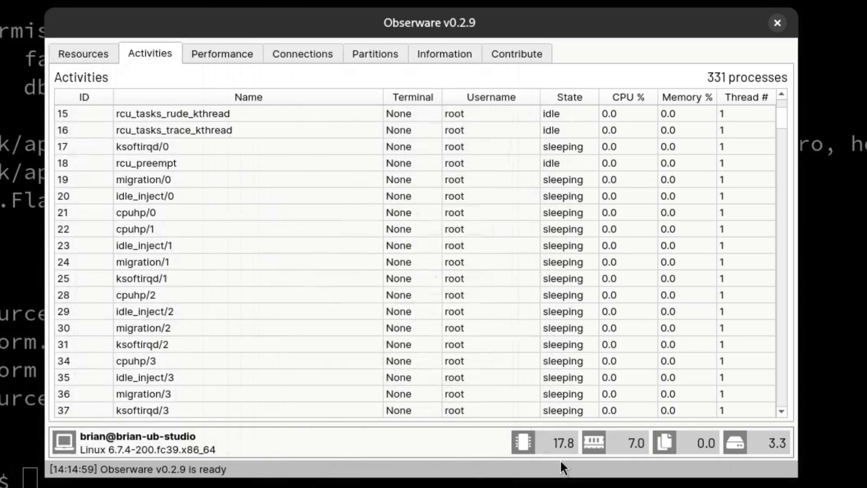
Examine the Performance statistics of all four CPUs, comparing the time each core spends per activity
{"action": "left_click", "coordinate": [195, 54]}
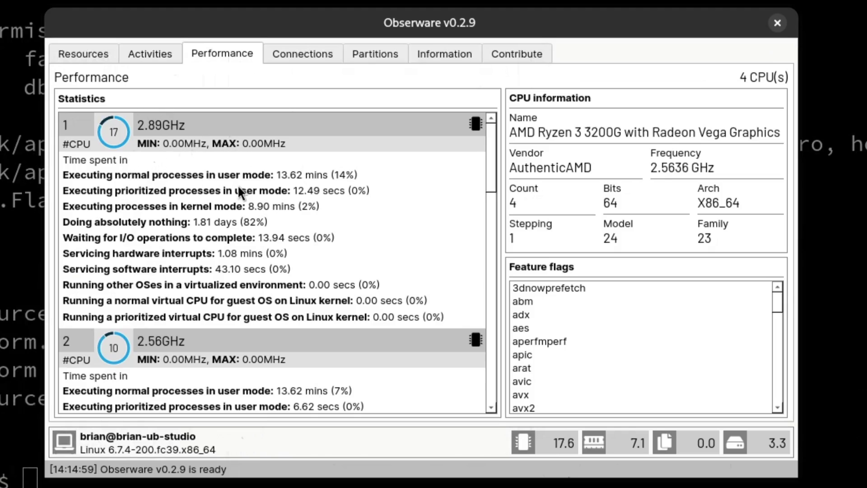
{"action": "scroll", "coordinate": [232, 370], "scroll_direction": "down", "scroll_amount": 10}
{"action": "scroll", "coordinate": [240, 371], "scroll_direction": "up", "scroll_amount": 10}
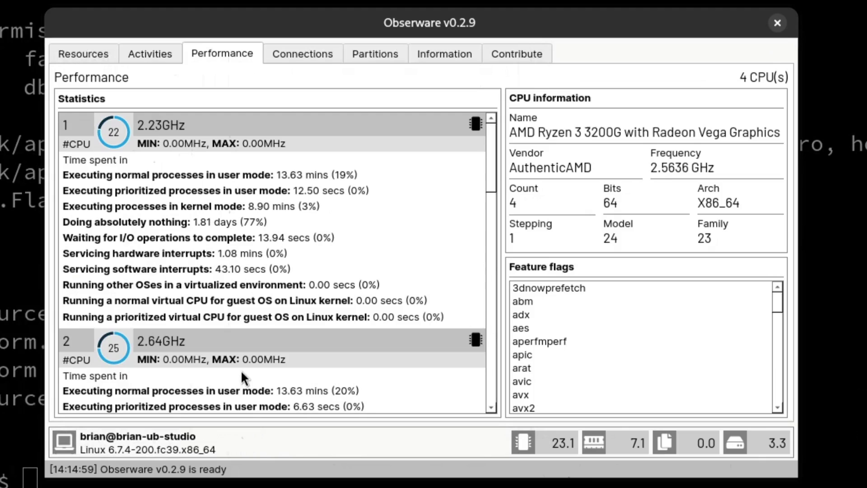
{"action": "scroll", "coordinate": [240, 370], "scroll_direction": "down", "scroll_amount": 15}
{"action": "scroll", "coordinate": [240, 370], "scroll_direction": "up", "scroll_amount": 5}
{"action": "scroll", "coordinate": [241, 370], "scroll_direction": "up", "scroll_amount": 10}
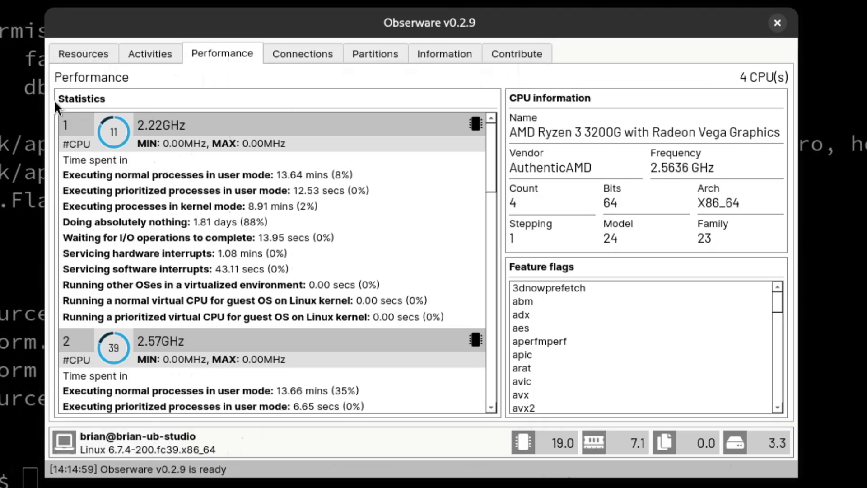
{"action": "scroll", "coordinate": [190, 335], "scroll_direction": "down", "scroll_amount": 5}
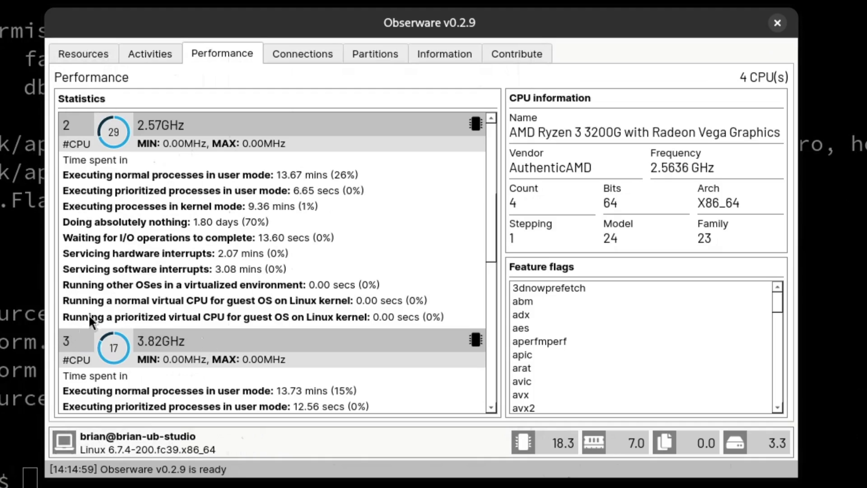
{"action": "scroll", "coordinate": [175, 259], "scroll_direction": "down", "scroll_amount": 5}
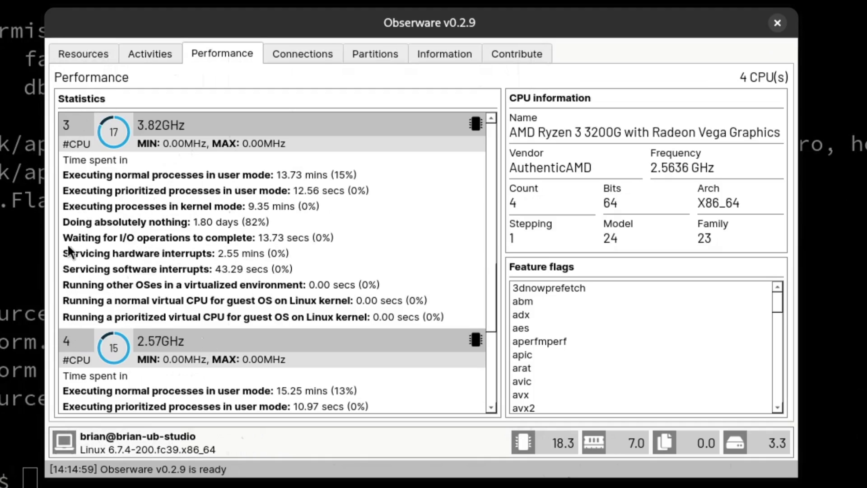
{"action": "scroll", "coordinate": [181, 323], "scroll_direction": "down", "scroll_amount": 5}
{"action": "scroll", "coordinate": [290, 317], "scroll_direction": "up", "scroll_amount": 5}
{"action": "scroll", "coordinate": [118, 245], "scroll_direction": "up", "scroll_amount": 10}
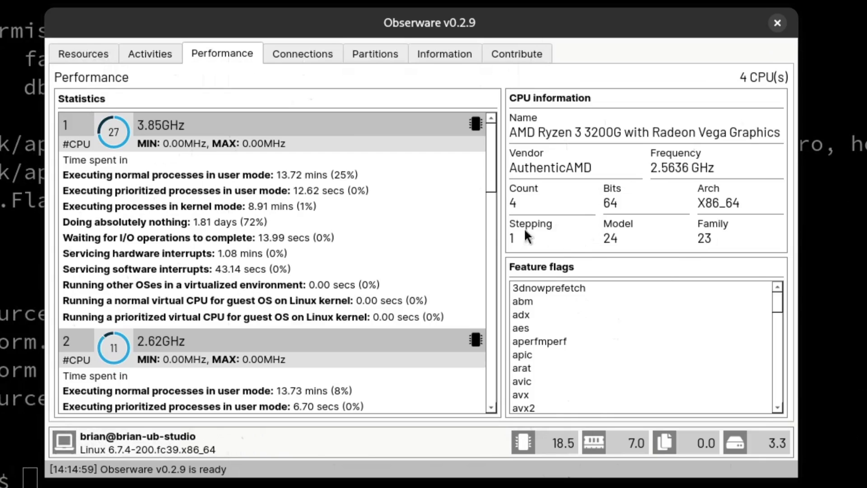
Review the Connections statistics for the lo, enp37s0 and tailscale0 network interfaces
{"action": "left_click", "coordinate": [296, 63]}
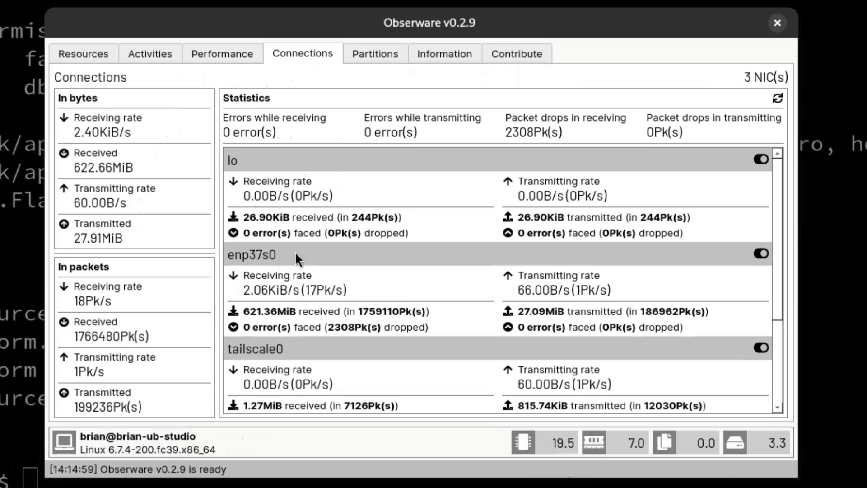
{"action": "scroll", "coordinate": [294, 349], "scroll_direction": "down", "scroll_amount": 3}
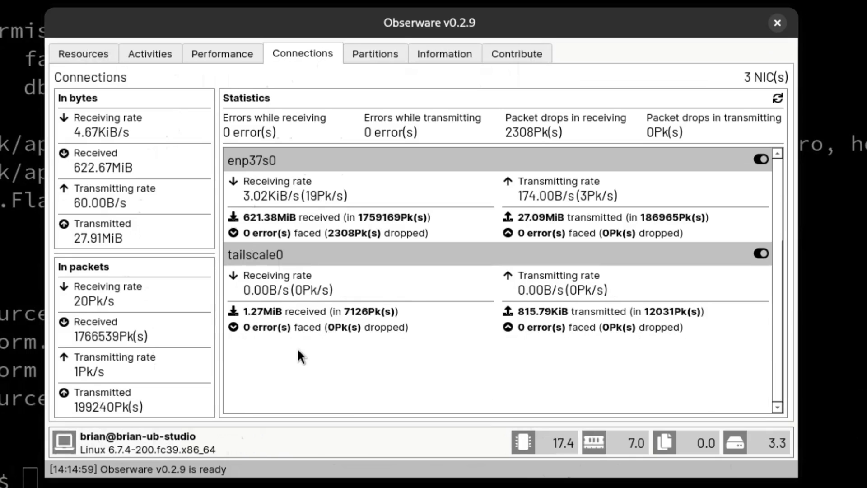
{"action": "scroll", "coordinate": [295, 253], "scroll_direction": "up", "scroll_amount": 3}
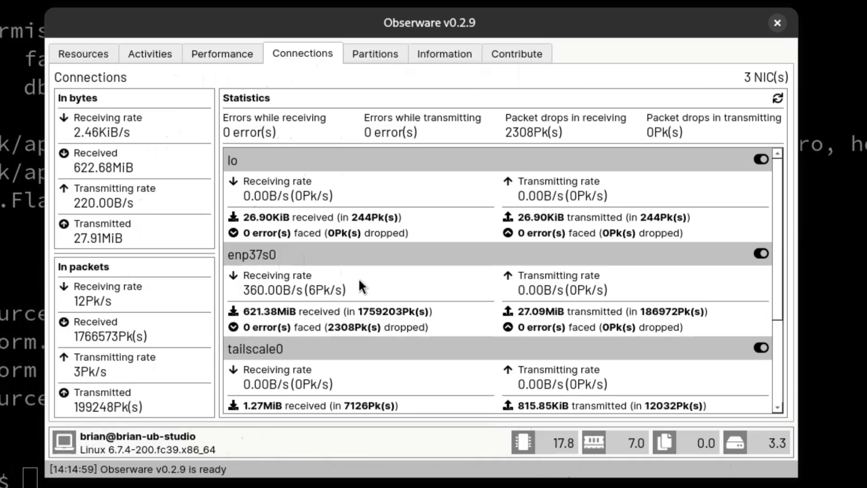
Look through the Partitions, Information and Contribute pages of Obserware
{"action": "left_click", "coordinate": [376, 53]}
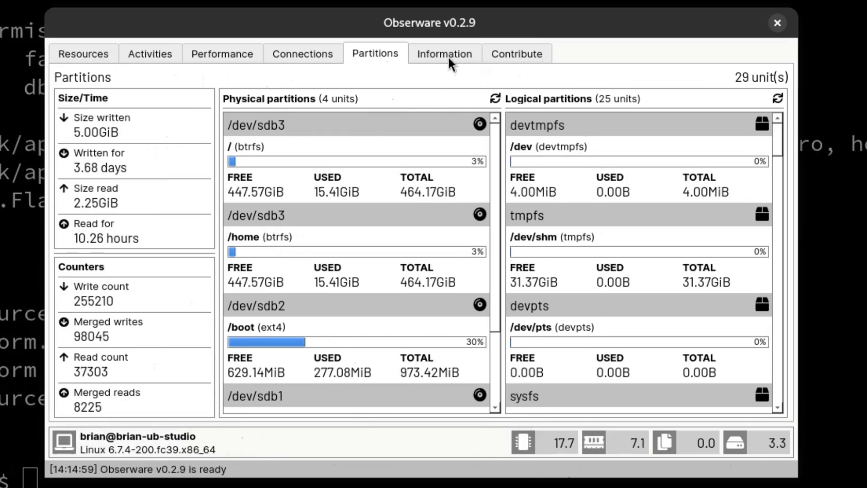
{"action": "left_click", "coordinate": [432, 54]}
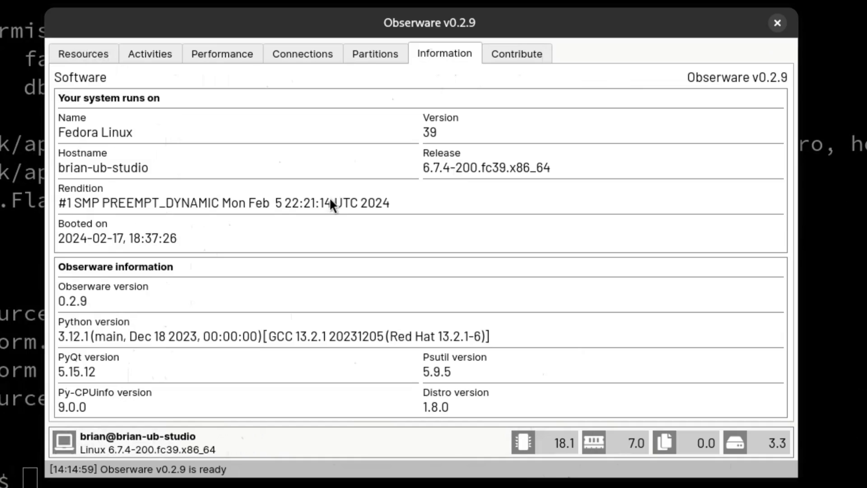
{"action": "left_click", "coordinate": [506, 67]}
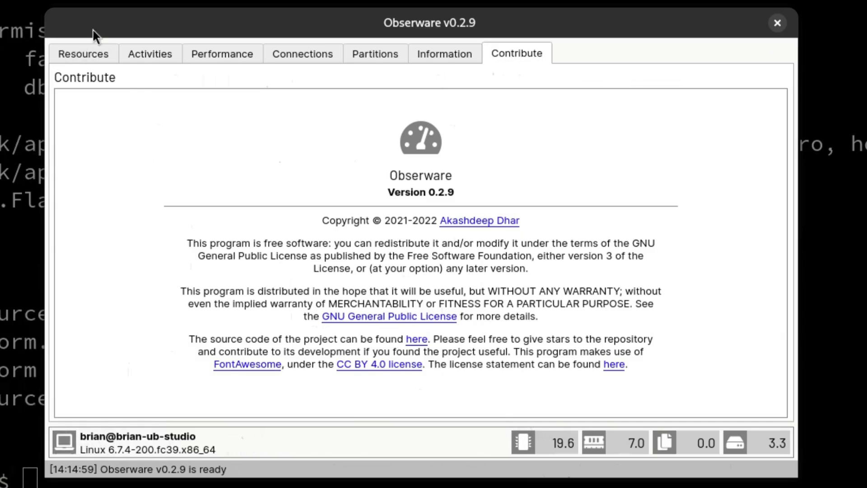
Return to the Resources overview with the CPU, Memory and Swap charts and reposition the window
{"action": "left_click", "coordinate": [81, 55]}
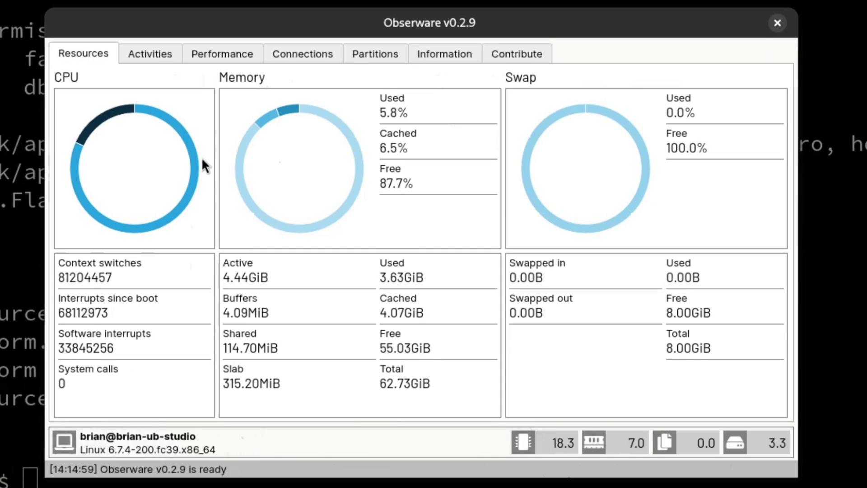
{"action": "mouse_move", "coordinate": [361, 25]}
{"action": "left_mouse_down"}
{"action": "mouse_move", "coordinate": [374, 21]}
{"action": "mouse_move", "coordinate": [372, 36]}
{"action": "mouse_move", "coordinate": [352, 38]}
{"action": "left_mouse_up"}
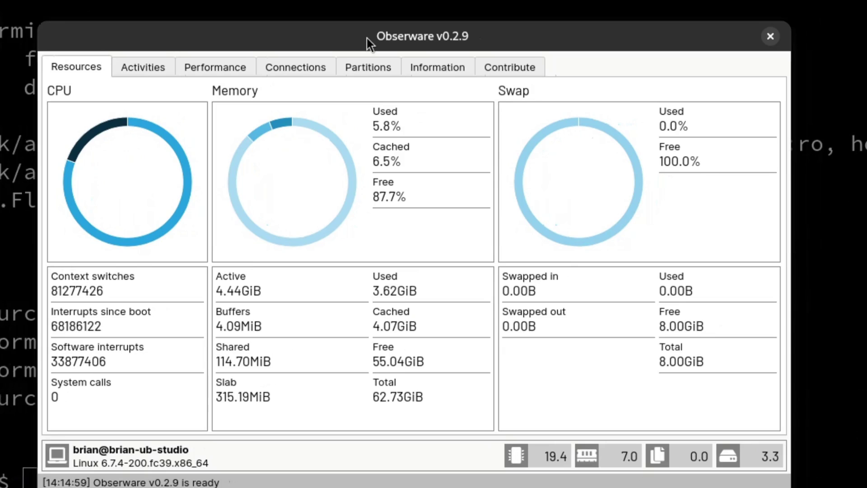
{"action": "left_click_drag", "start_coordinate": [430, 42], "coordinate": [433, 30]}
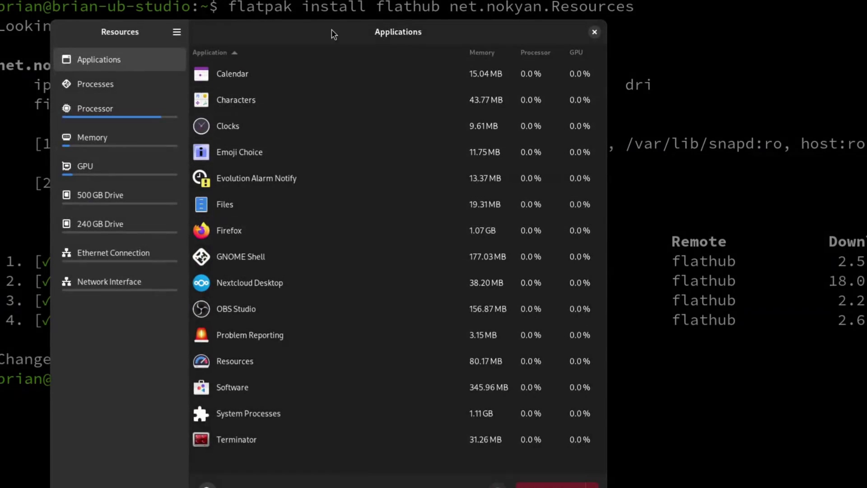
Reposition the Resources window, select the Software application, and view the options for killing, halting or continuing it
{"action": "left_click_drag", "start_coordinate": [333, 33], "coordinate": [451, 14]}
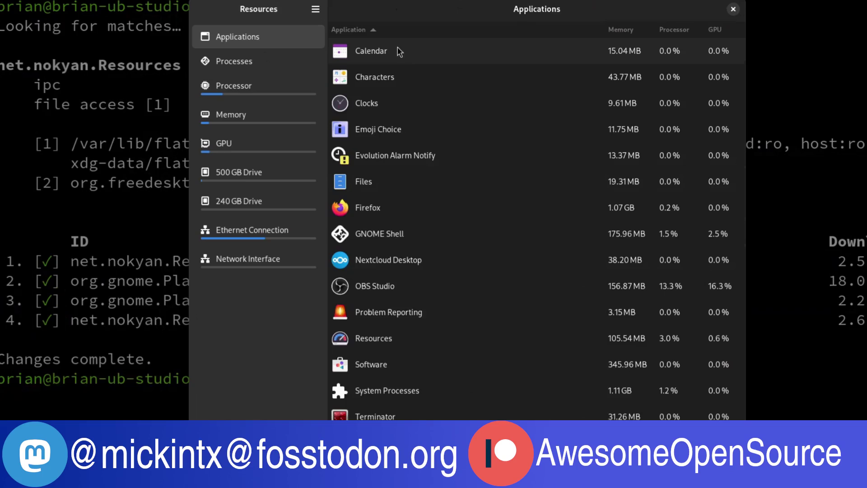
{"action": "left_click", "coordinate": [399, 51]}
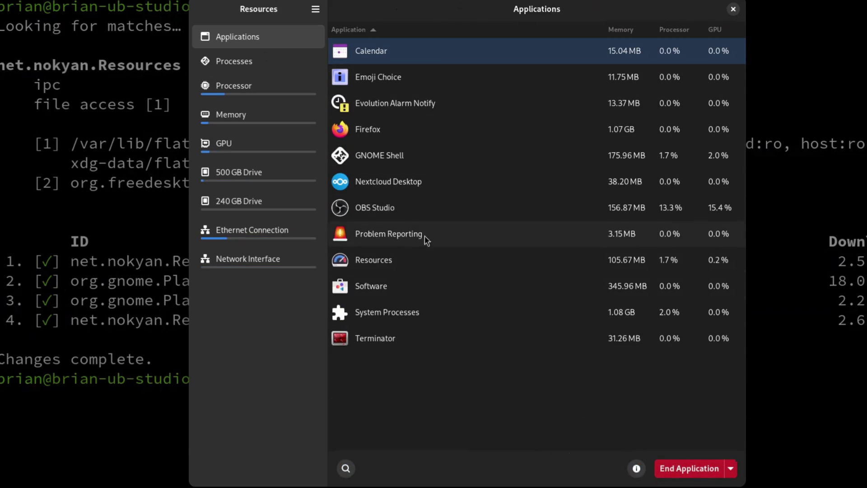
{"action": "left_click", "coordinate": [423, 295]}
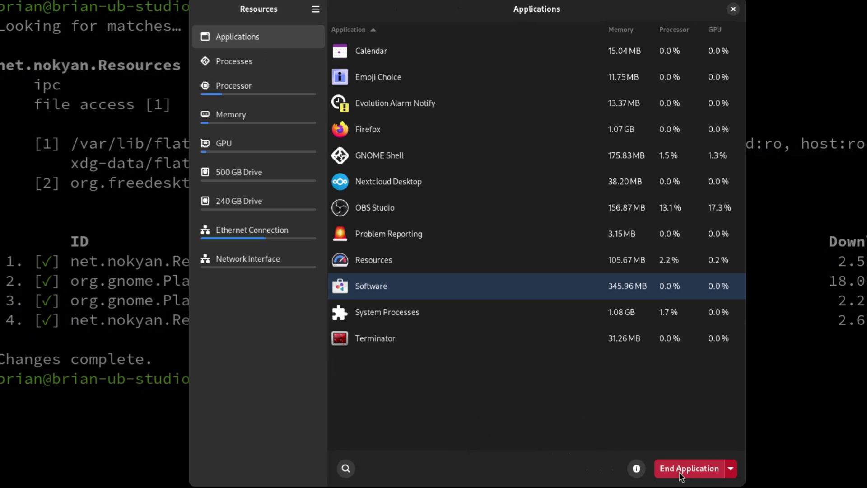
{"action": "left_click", "coordinate": [730, 469]}
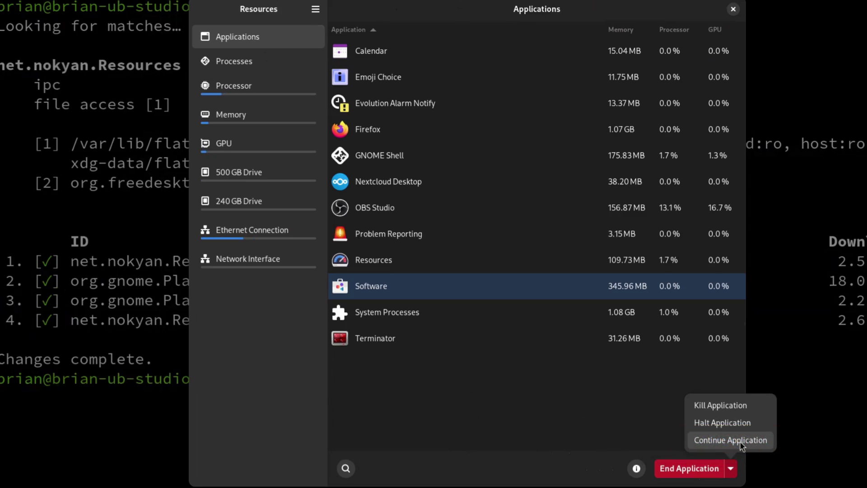
{"action": "left_click", "coordinate": [605, 477]}
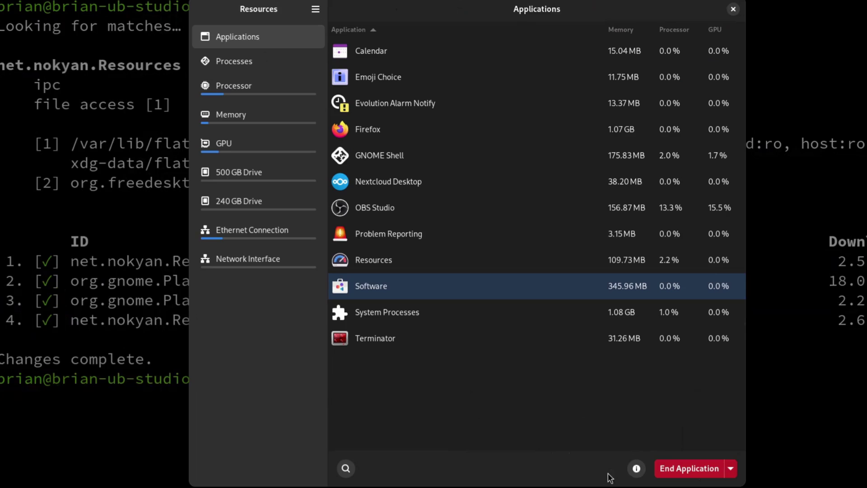
View the usage and properties of the selected Software application in its information window, and close it
{"action": "left_click", "coordinate": [636, 468]}
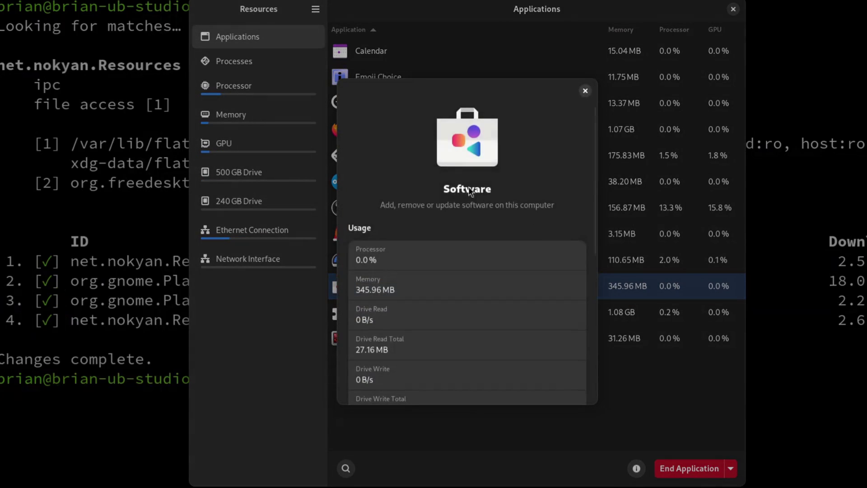
{"action": "scroll", "coordinate": [422, 273], "scroll_direction": "down", "scroll_amount": 6}
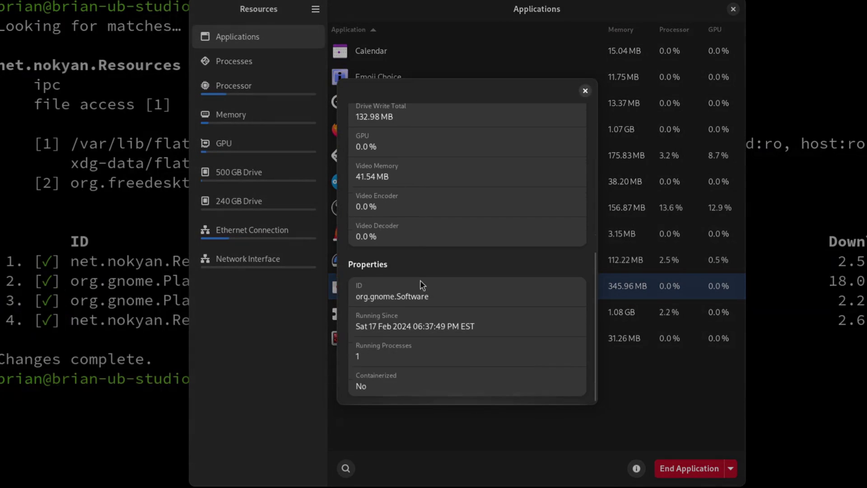
{"action": "scroll", "coordinate": [422, 279], "scroll_direction": "up", "scroll_amount": 6}
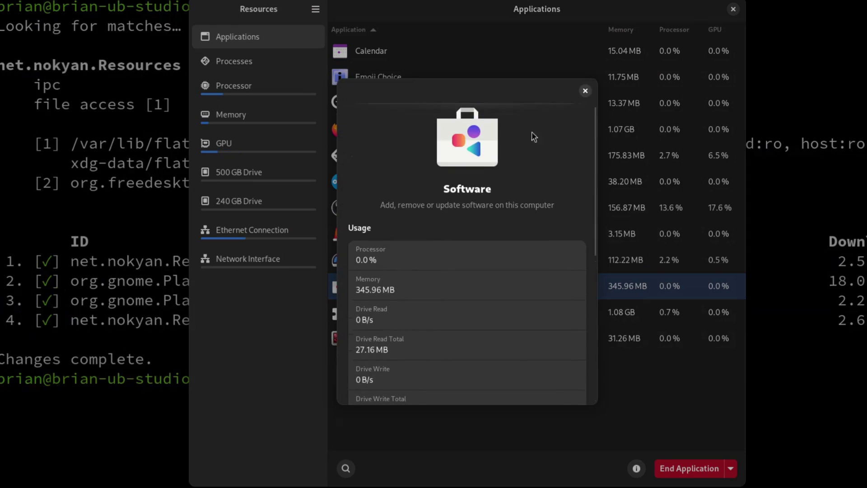
{"action": "left_click", "coordinate": [585, 91]}
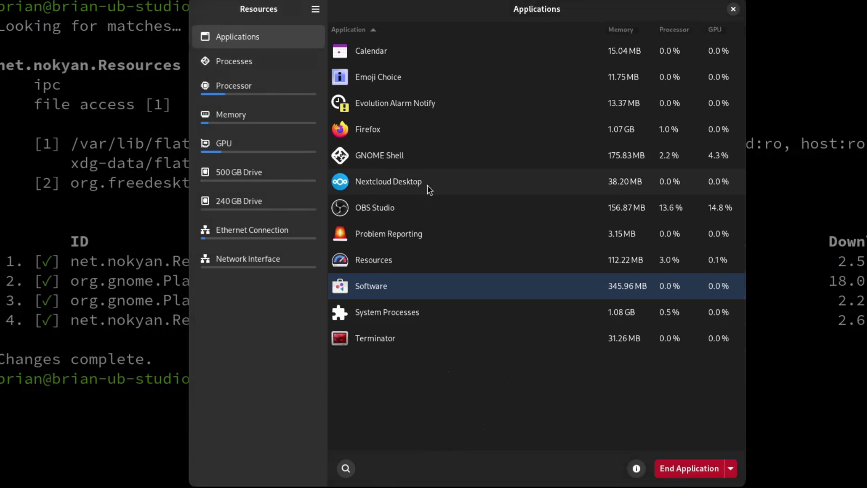
Sort the application list by Processor usage in ascending order, and by GPU usage in descending order
{"action": "left_click", "coordinate": [669, 32]}
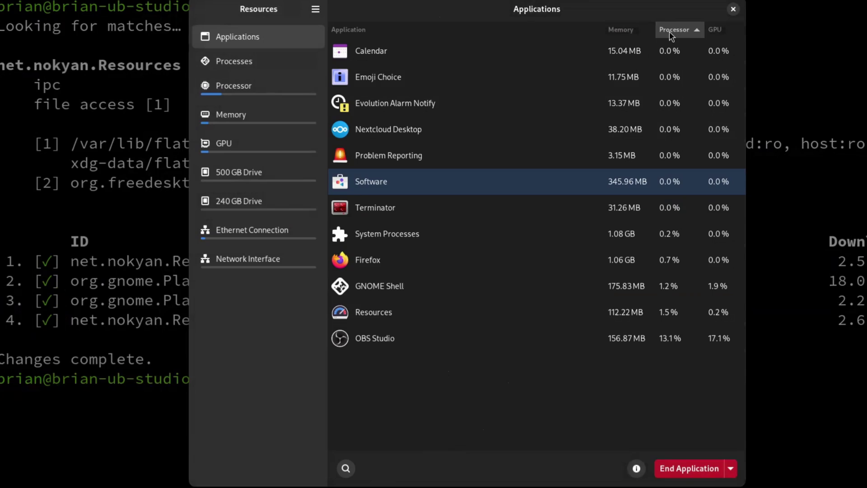
{"action": "left_click", "coordinate": [721, 30]}
{"action": "left_click", "coordinate": [725, 30]}
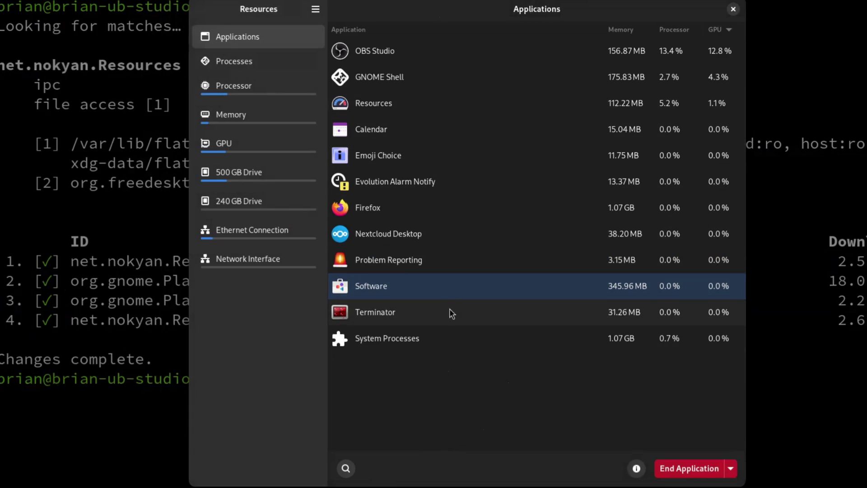
View the process list, check the kill, halt and continue options for an Isolated Web Co process, and select the WebExtensions process
{"action": "left_click", "coordinate": [230, 114]}
{"action": "left_click", "coordinate": [259, 64]}
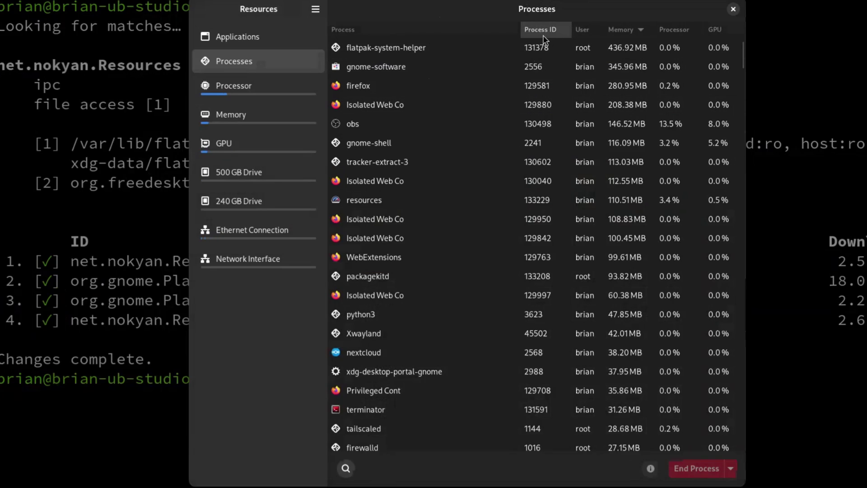
{"action": "left_click", "coordinate": [423, 213]}
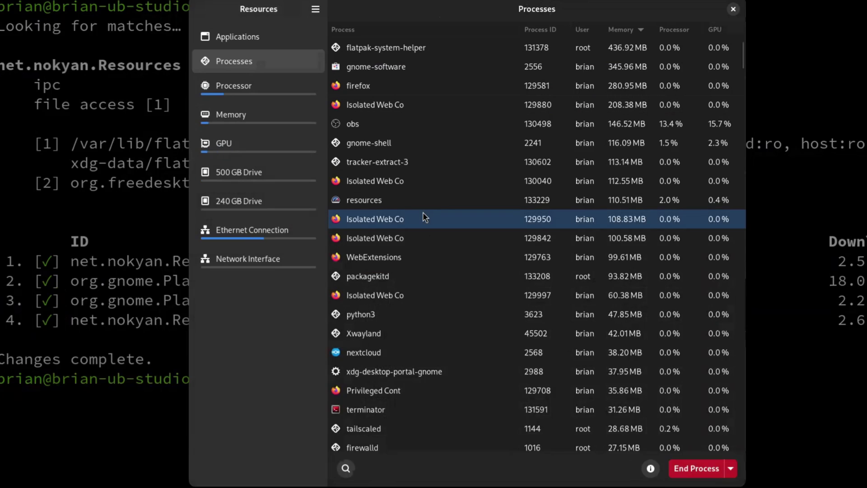
{"action": "left_click", "coordinate": [730, 469]}
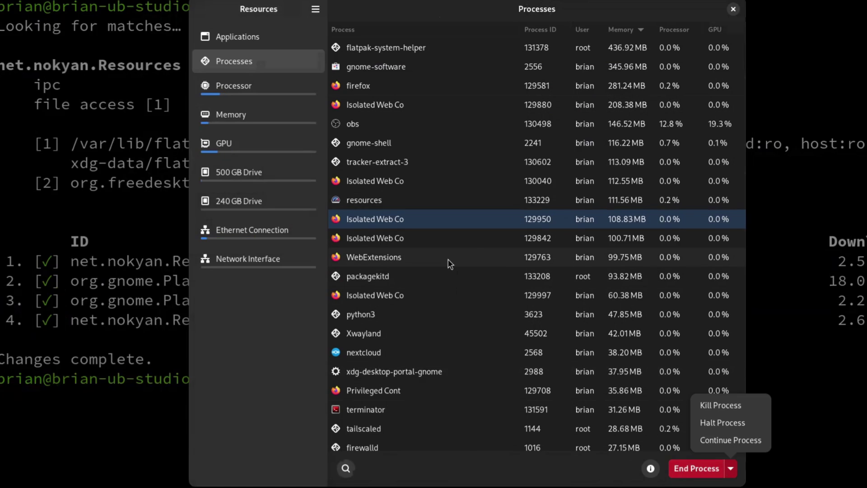
{"action": "left_click", "coordinate": [408, 259]}
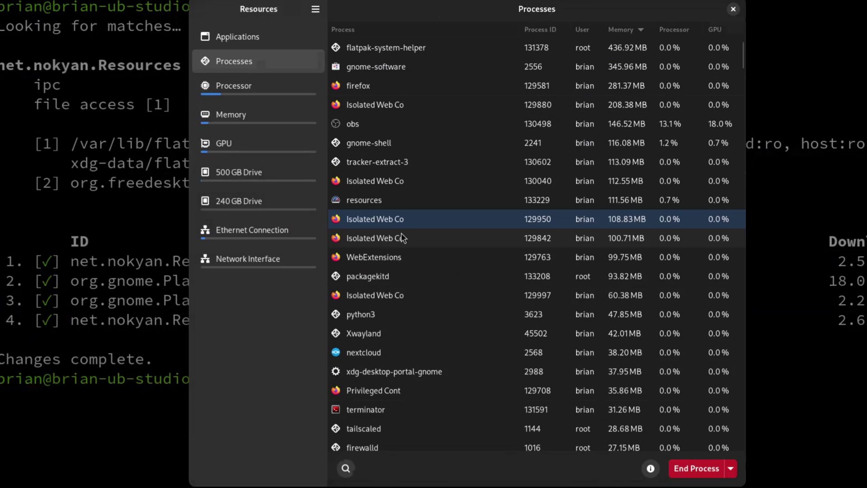
{"action": "left_click", "coordinate": [401, 232]}
{"action": "left_click", "coordinate": [399, 259]}
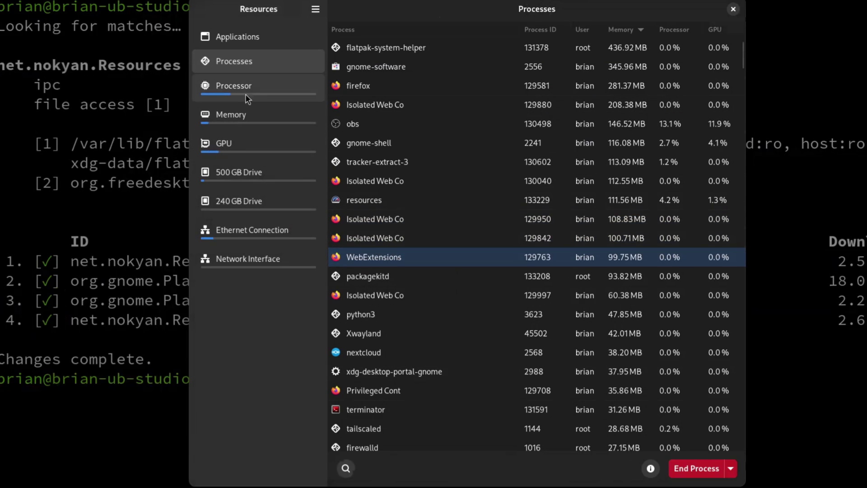
Review the processor's usage, sensors and properties, and enable Show Usages of Logical CPUs
{"action": "left_click", "coordinate": [265, 90]}
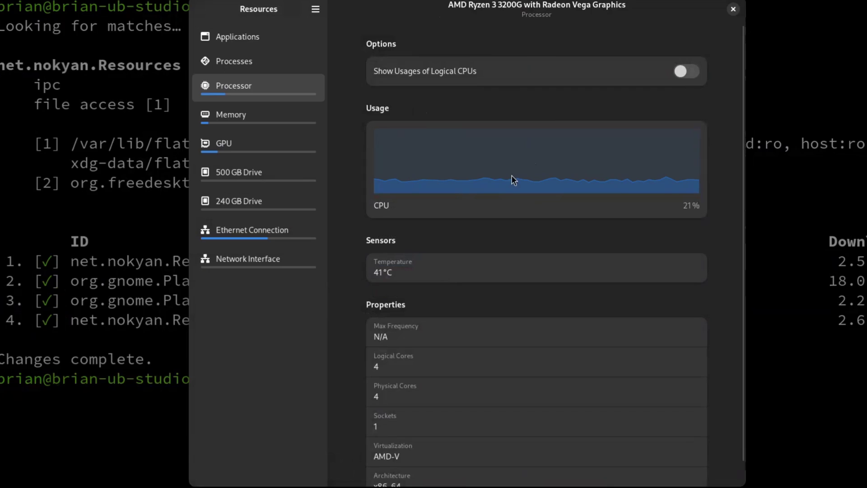
{"action": "scroll", "coordinate": [452, 239], "scroll_direction": "down", "scroll_amount": 1}
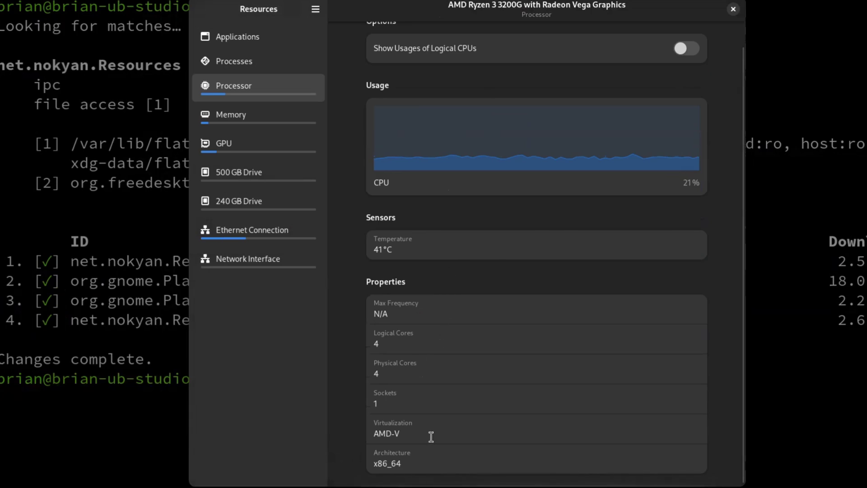
{"action": "scroll", "coordinate": [458, 339], "scroll_direction": "up", "scroll_amount": 1}
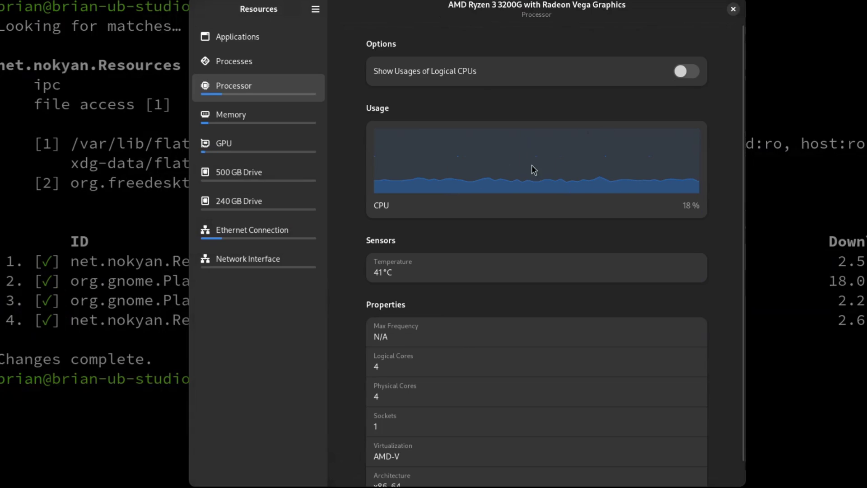
{"action": "left_click", "coordinate": [686, 70]}
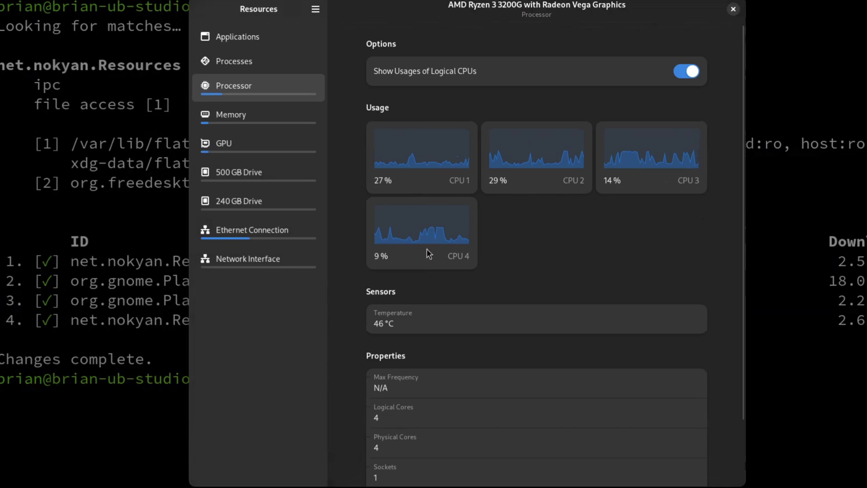
{"action": "left_click", "coordinate": [688, 72]}
{"action": "left_click", "coordinate": [685, 75]}
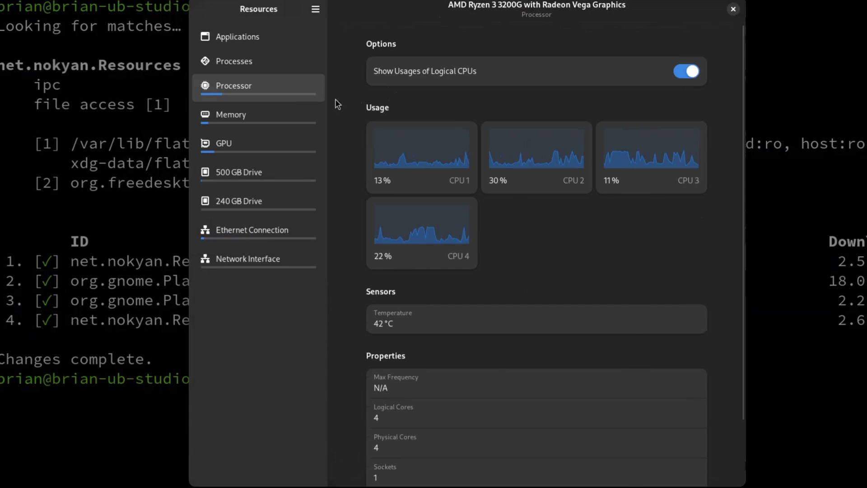
View the memory and swap usage, and examine the GPU's usage graphs, temperature and properties
{"action": "left_click", "coordinate": [257, 121]}
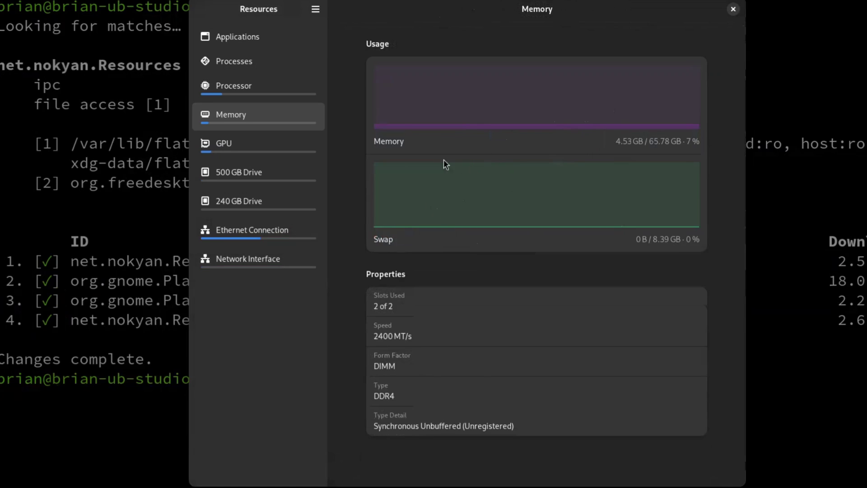
{"action": "left_click", "coordinate": [245, 147]}
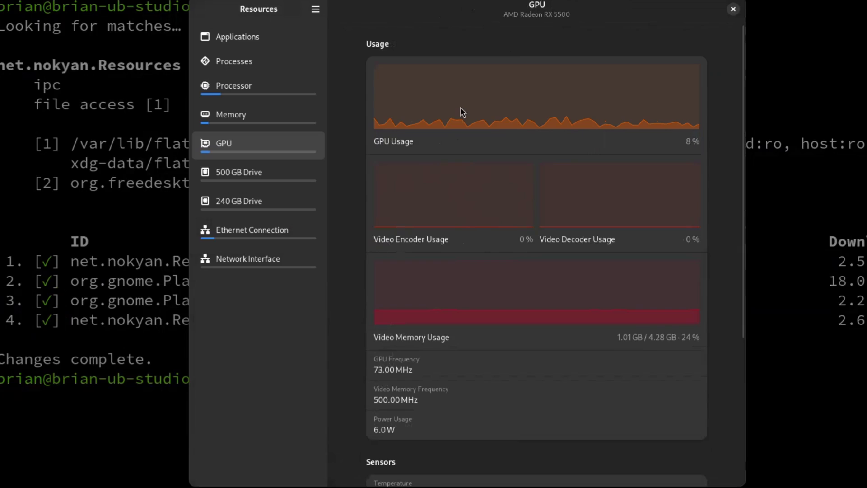
{"action": "scroll", "coordinate": [460, 271], "scroll_direction": "down", "scroll_amount": 5}
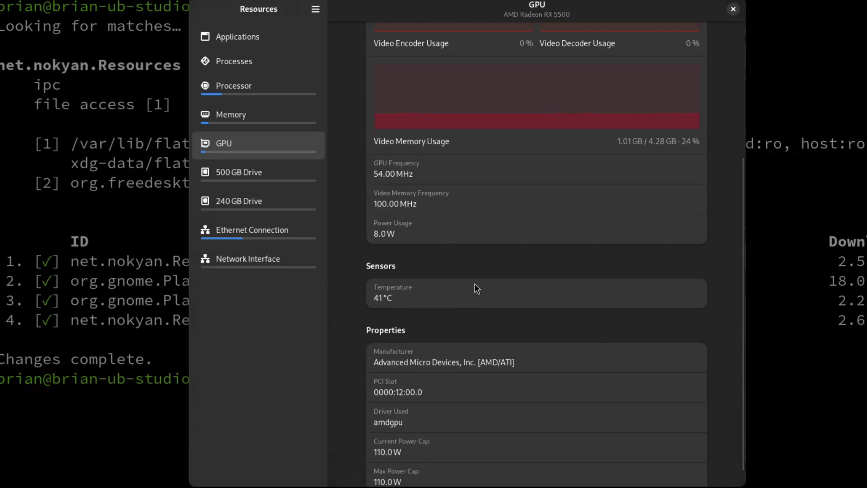
{"action": "scroll", "coordinate": [475, 284], "scroll_direction": "up", "scroll_amount": 5}
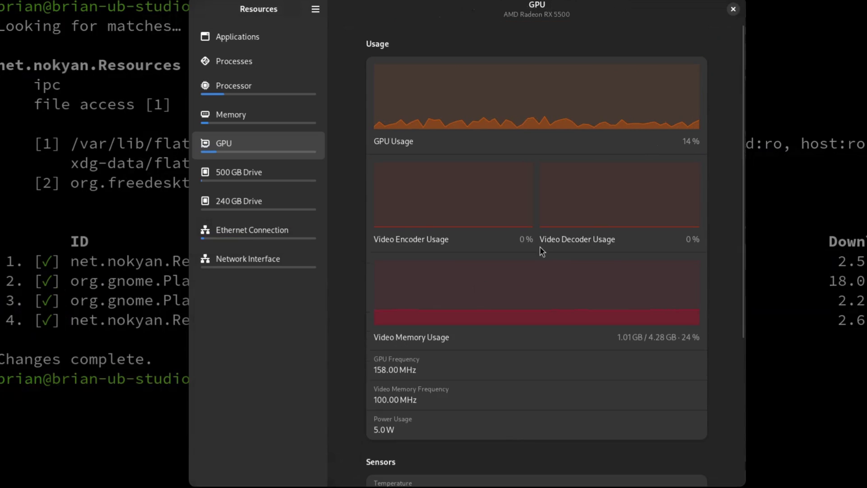
{"action": "scroll", "coordinate": [540, 246], "scroll_direction": "down", "scroll_amount": 3}
{"action": "scroll", "coordinate": [550, 264], "scroll_direction": "down", "scroll_amount": 3}
{"action": "scroll", "coordinate": [550, 263], "scroll_direction": "down", "scroll_amount": 1}
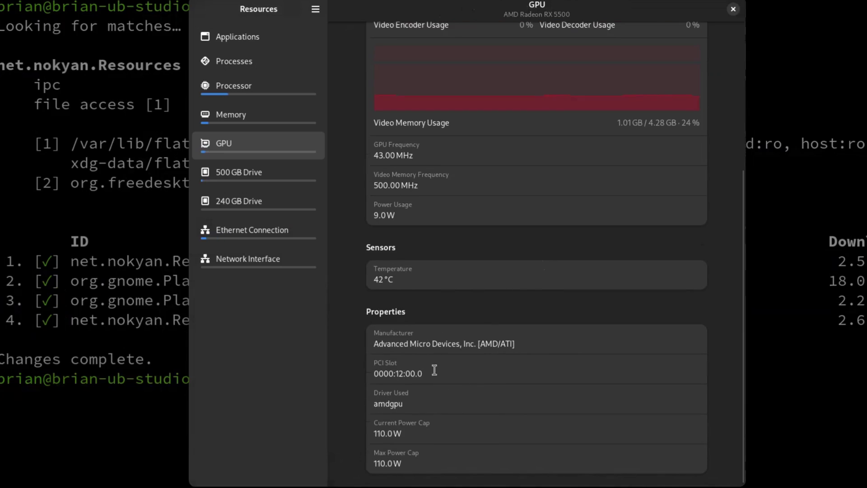
View the usage and properties of the 500 GB and 240 GB drives, and of the Ethernet connection and network interface
{"action": "left_click", "coordinate": [264, 176]}
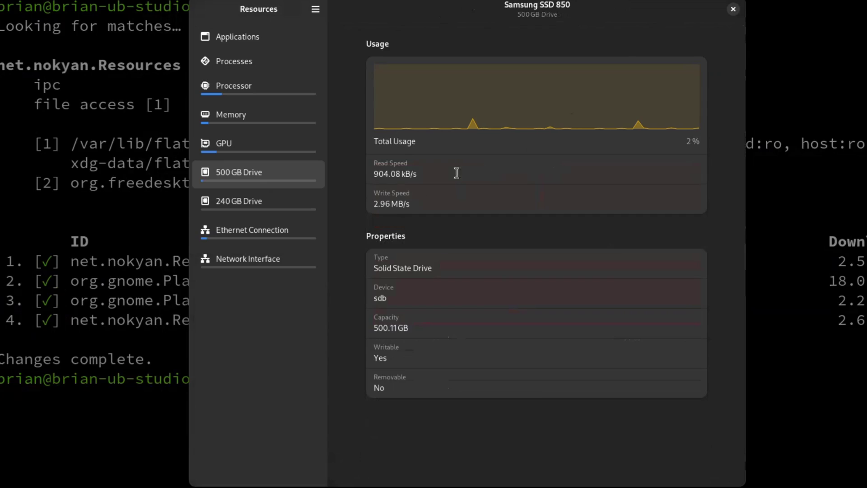
{"action": "left_click", "coordinate": [270, 198]}
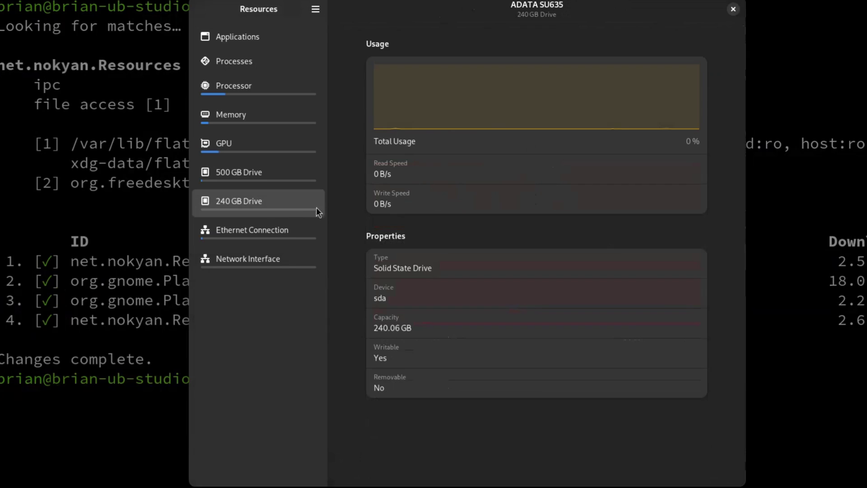
{"action": "left_click", "coordinate": [270, 231]}
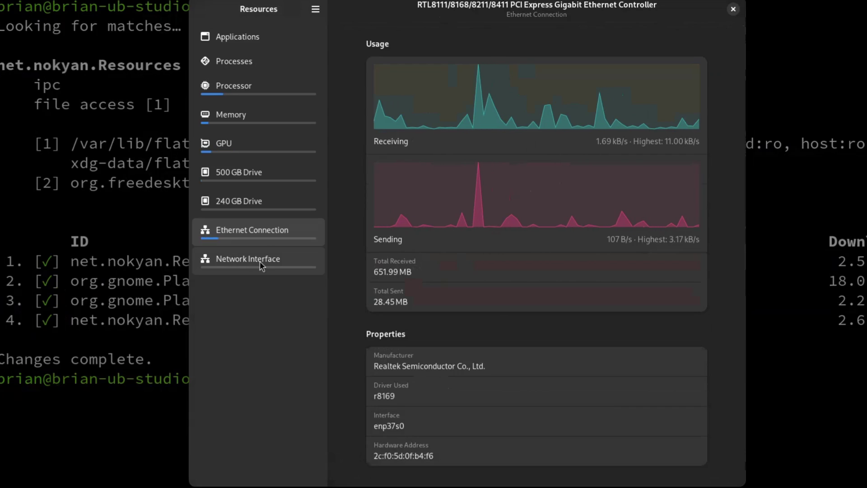
{"action": "left_click", "coordinate": [288, 267]}
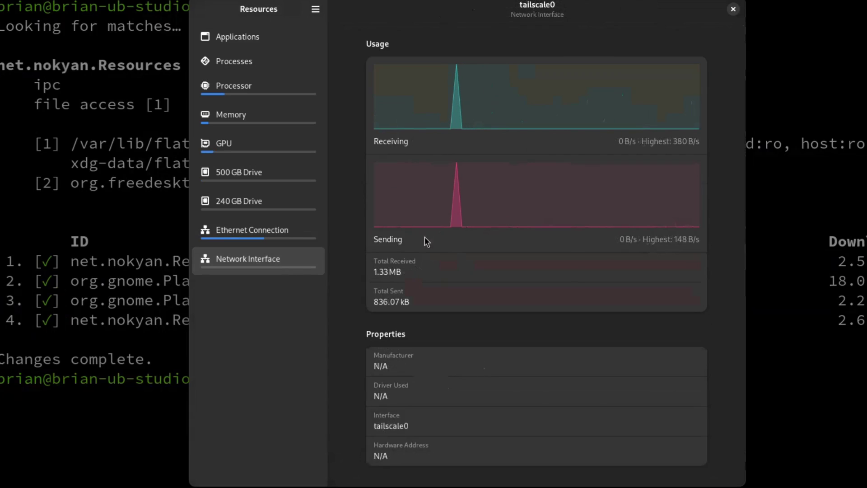
{"action": "left_click", "coordinate": [319, 238]}
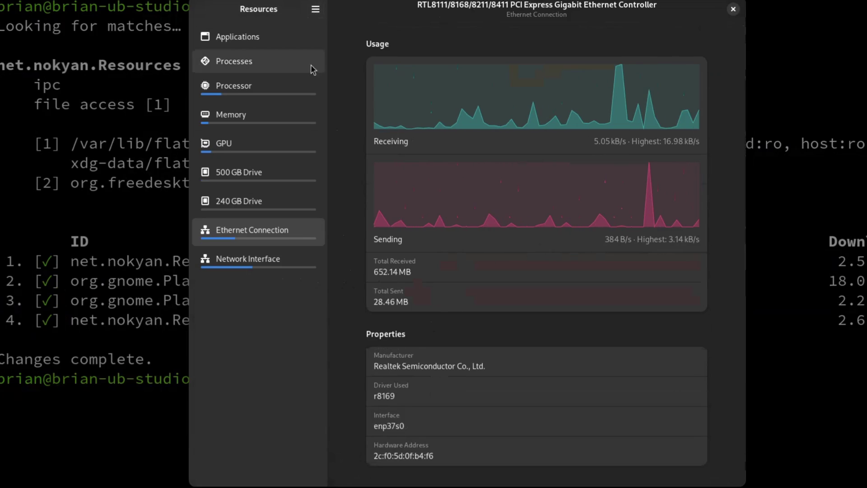
View the list of keyboard shortcuts for Resources and close it
{"action": "left_click", "coordinate": [315, 10]}
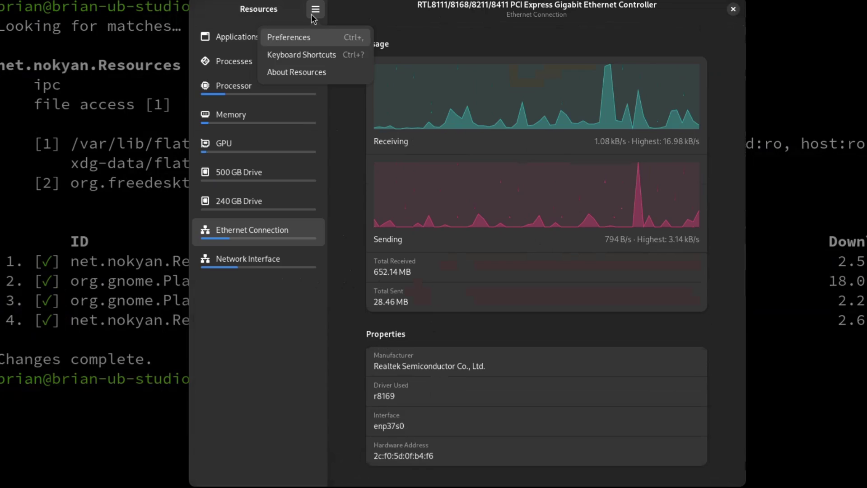
{"action": "left_click", "coordinate": [309, 56]}
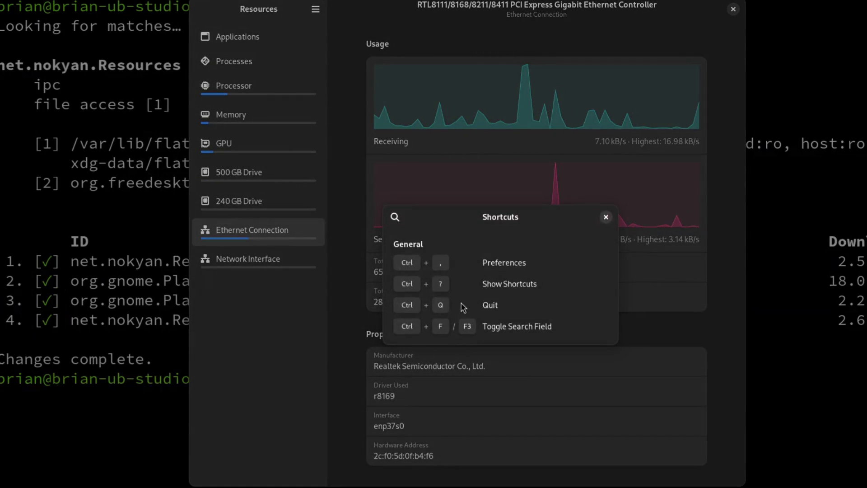
{"action": "left_click", "coordinate": [606, 217]}
Open the Resources preferences and view the available choices for the data unit prefix and the temperature unit
{"action": "left_click", "coordinate": [315, 9]}
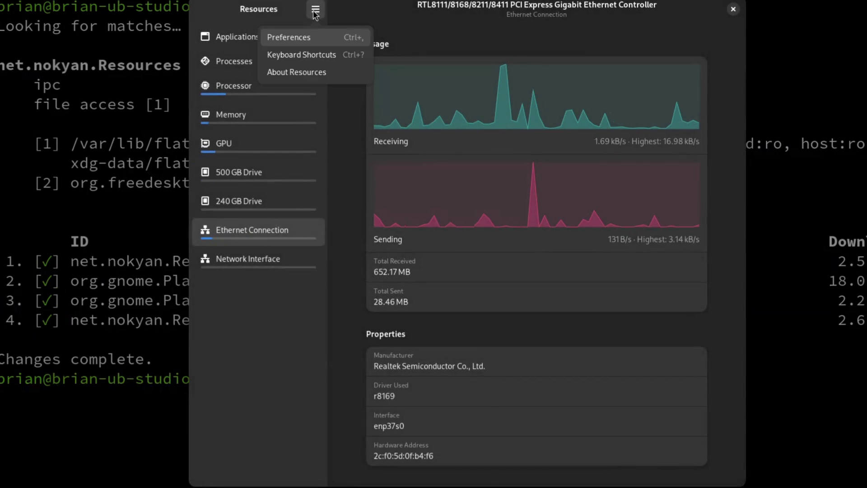
{"action": "left_click", "coordinate": [321, 38]}
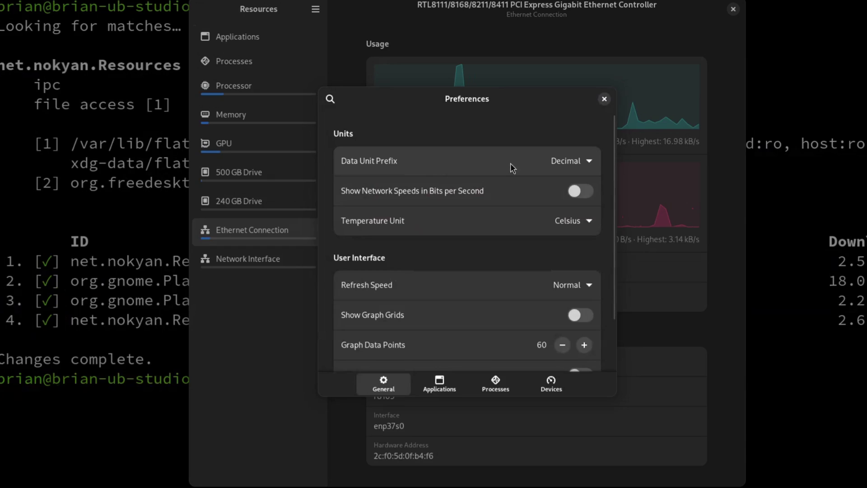
{"action": "left_click", "coordinate": [585, 163]}
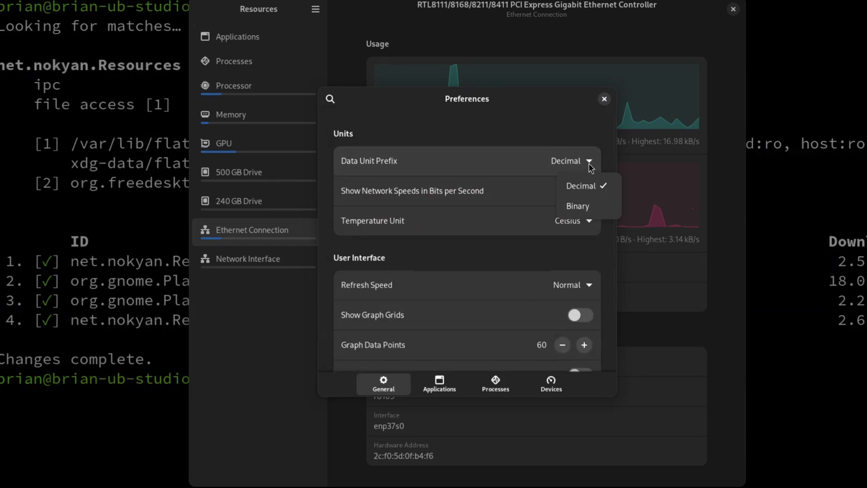
{"action": "left_click", "coordinate": [511, 164]}
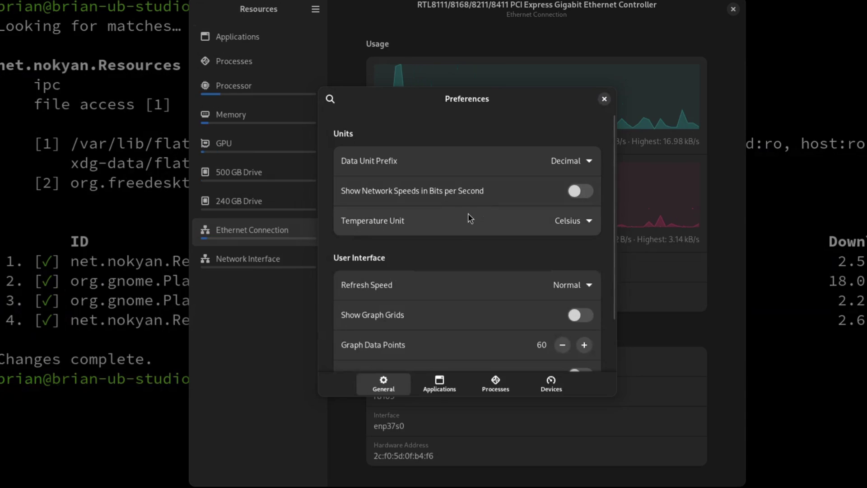
{"action": "left_click", "coordinate": [588, 221]}
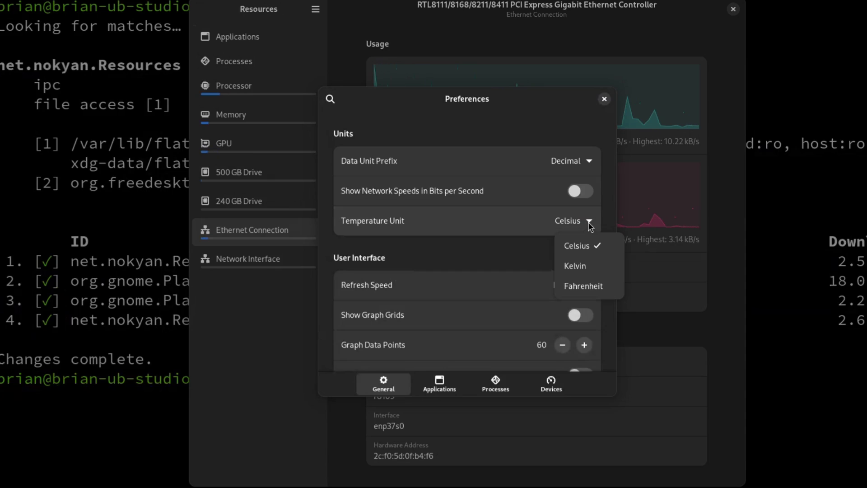
{"action": "left_click", "coordinate": [432, 289]}
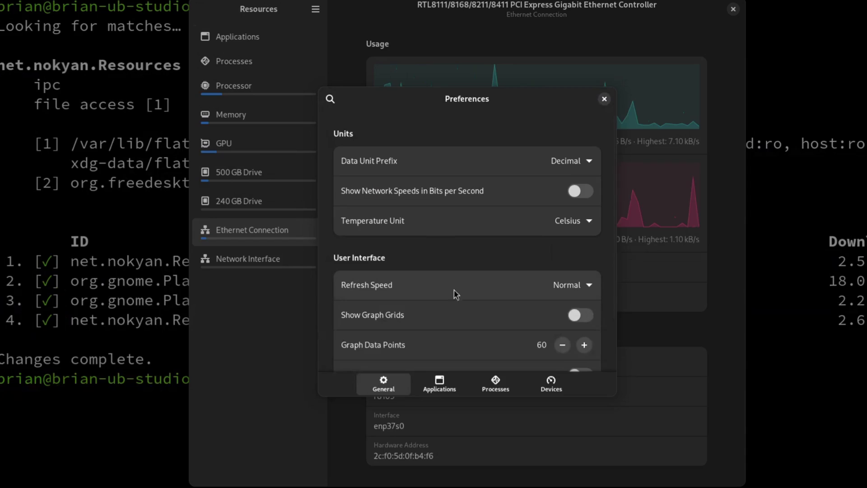
View the refresh speed choices, and turn Show Graph Grids on and off again
{"action": "scroll", "coordinate": [443, 289], "scroll_direction": "down", "scroll_amount": 3}
{"action": "left_click", "coordinate": [580, 224]}
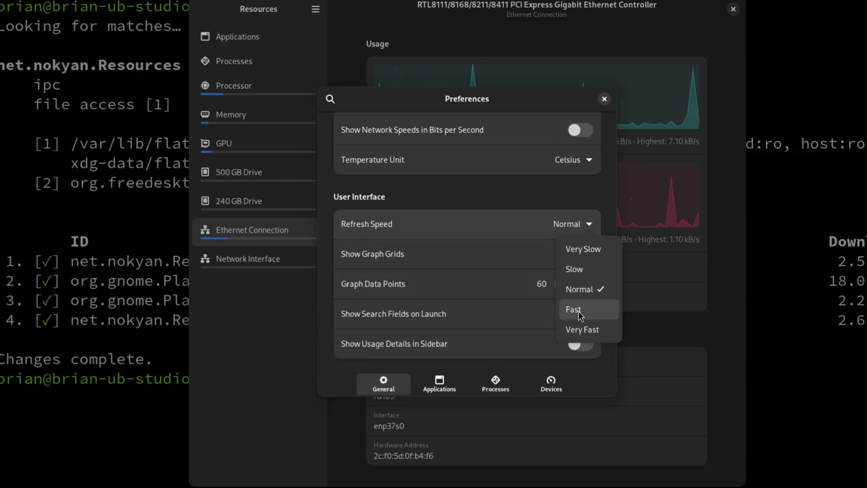
{"action": "left_click", "coordinate": [487, 224]}
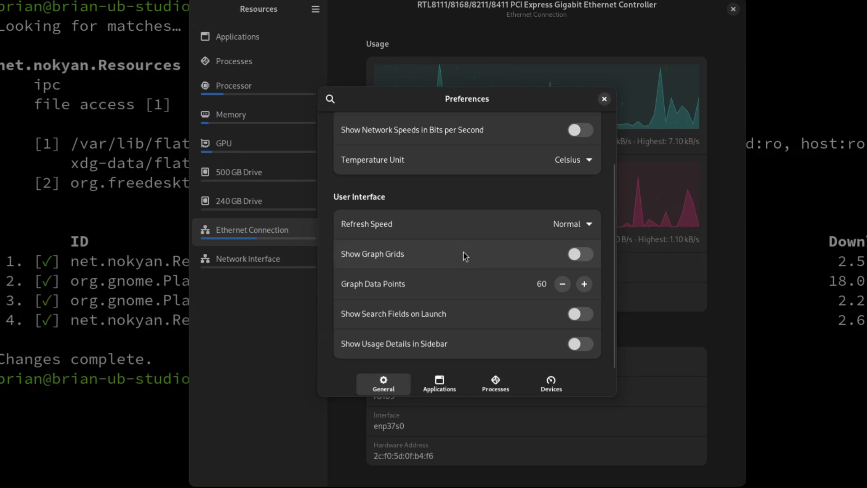
{"action": "left_click", "coordinate": [584, 255]}
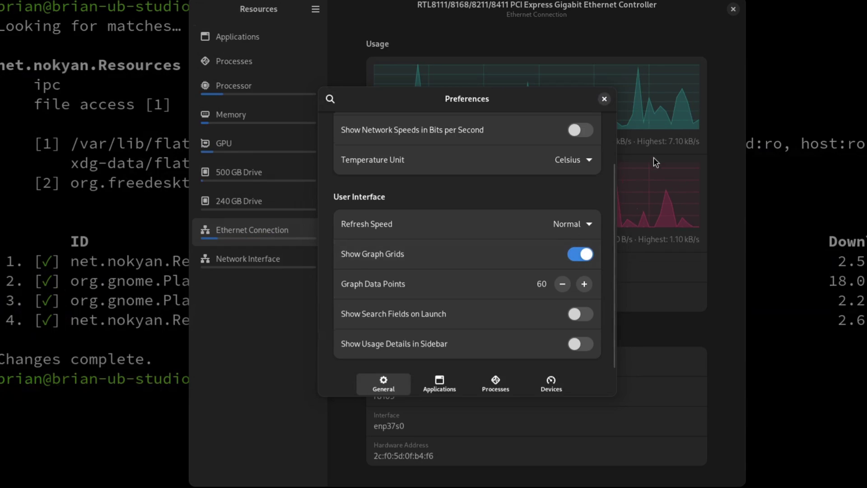
{"action": "key", "text": "space"}
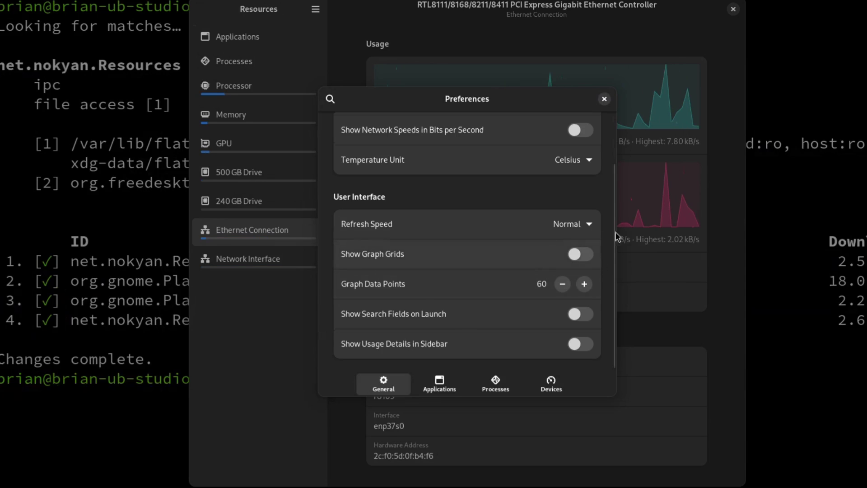
Set Graph Data Points to 120, reposition the Resources window slightly, and close the preferences
{"action": "left_click", "coordinate": [585, 284]}
{"action": "left_click", "coordinate": [585, 284]}
{"action": "left_click_drag", "start_coordinate": [584, 284], "coordinate": [584, 284]}
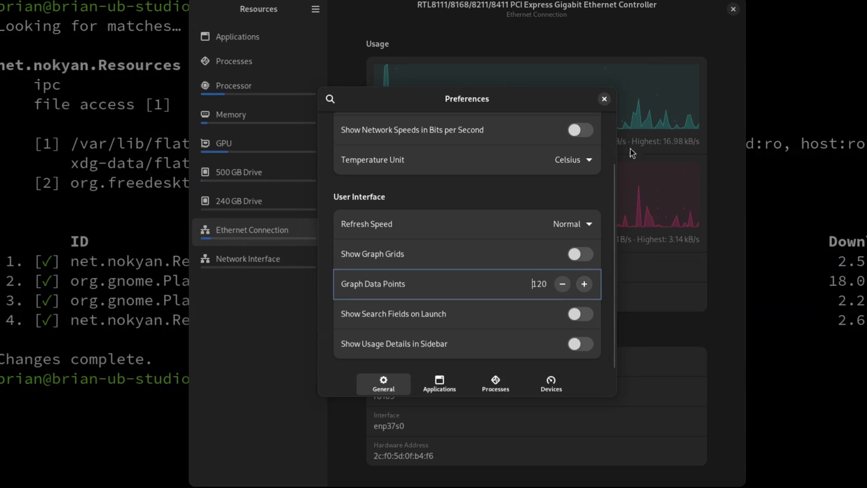
{"action": "mouse_move", "coordinate": [509, 89]}
{"action": "left_mouse_down"}
{"action": "mouse_move", "coordinate": [486, 89]}
{"action": "mouse_move", "coordinate": [523, 82]}
{"action": "left_mouse_up"}
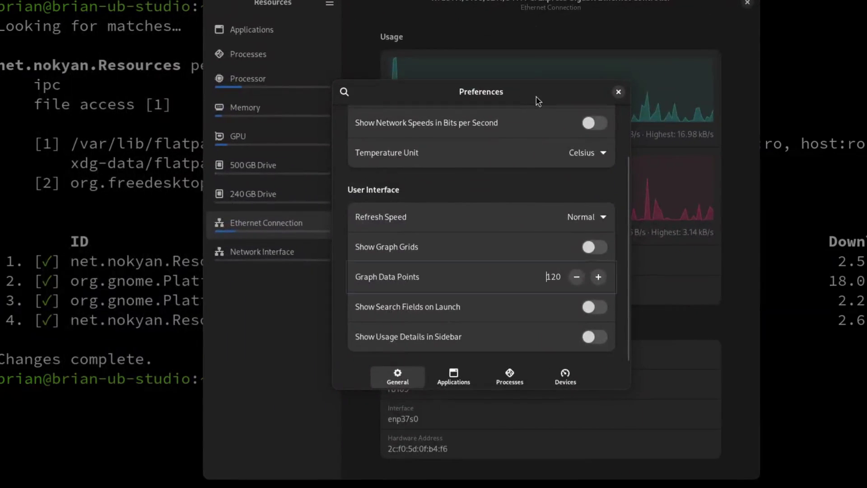
{"action": "left_click", "coordinate": [618, 91]}
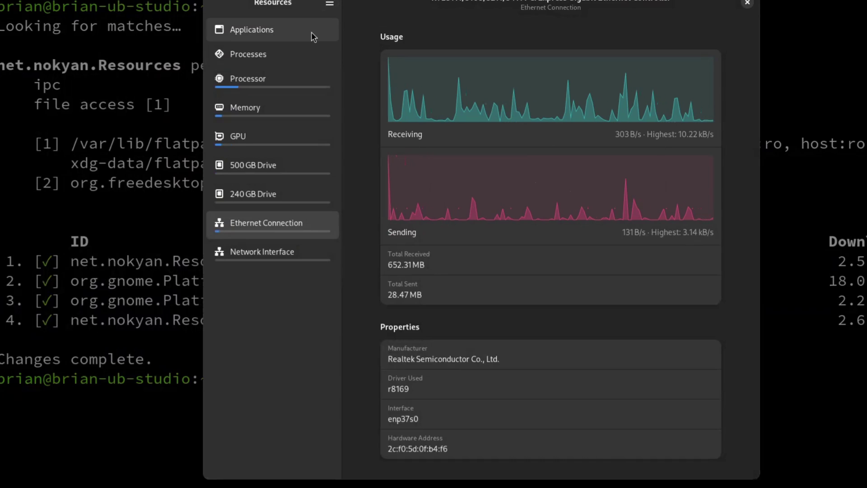
Open the Resources preferences and turn on Show Usage Details in Sidebar
{"action": "left_click", "coordinate": [329, 4]}
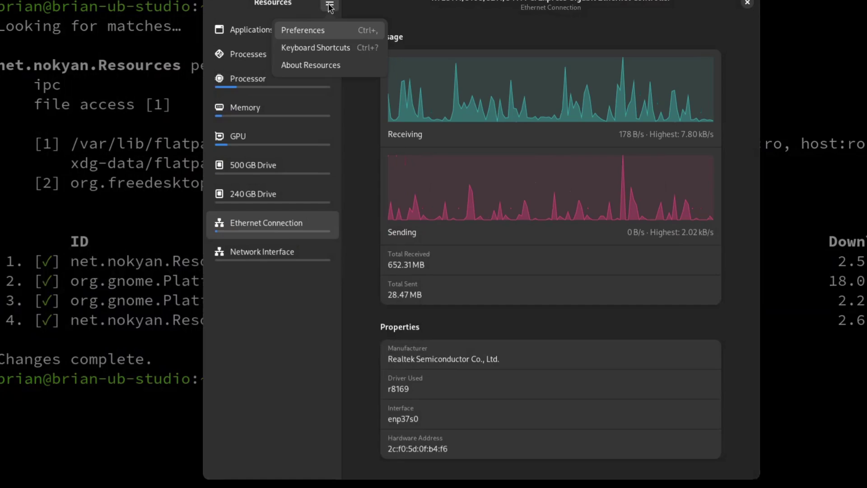
{"action": "left_click", "coordinate": [337, 31]}
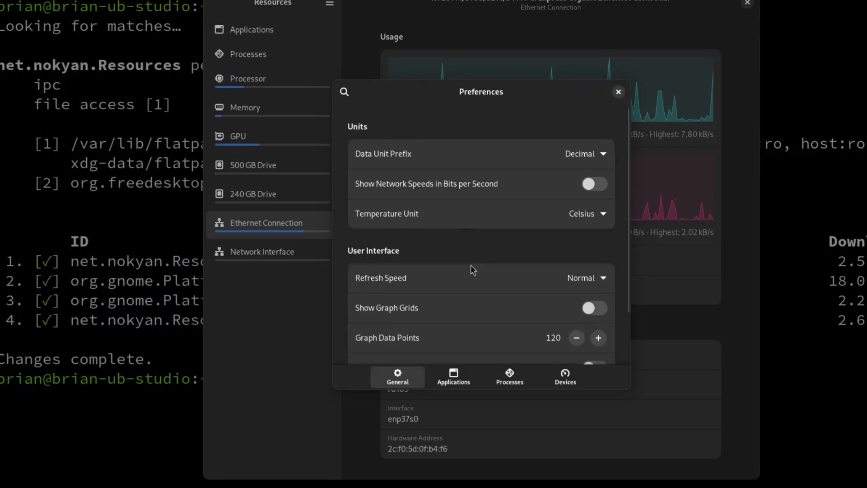
{"action": "scroll", "coordinate": [470, 277], "scroll_direction": "down", "scroll_amount": 2}
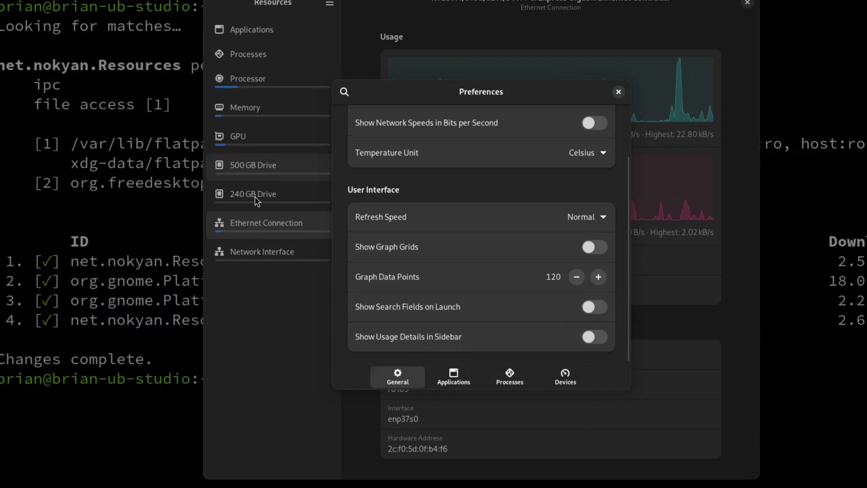
{"action": "left_click", "coordinate": [595, 337]}
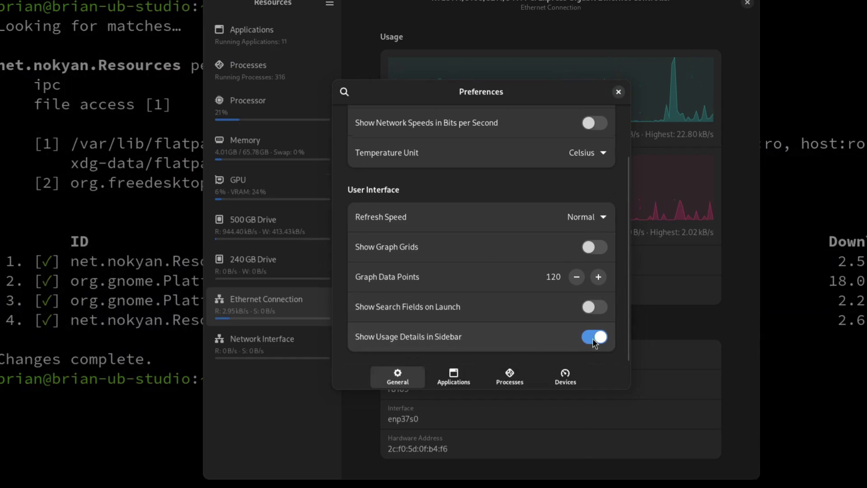
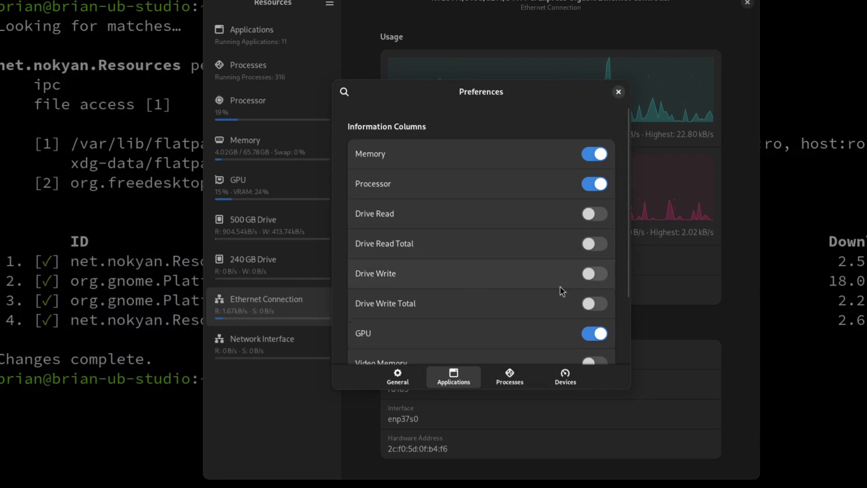
Review the information columns that can be shown for applications in the Resources preferences
{"action": "scroll", "coordinate": [516, 296], "scroll_direction": "down", "scroll_amount": 3}
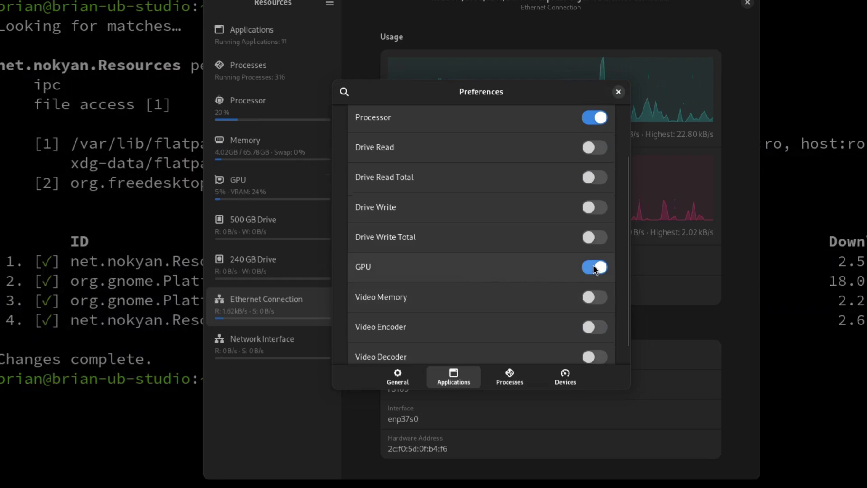
{"action": "scroll", "coordinate": [478, 297], "scroll_direction": "down", "scroll_amount": 2}
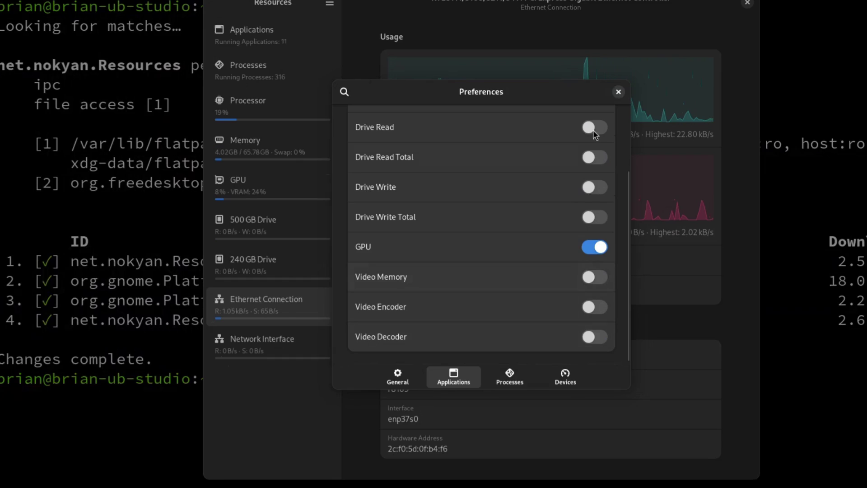
{"action": "scroll", "coordinate": [472, 302], "scroll_direction": "up", "scroll_amount": 2}
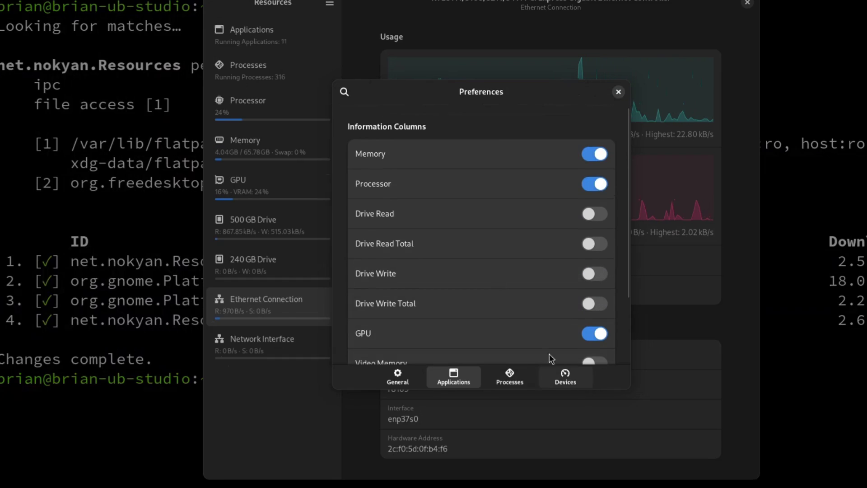
{"action": "scroll", "coordinate": [518, 321], "scroll_direction": "down", "scroll_amount": 2}
Review the information columns that can be shown for processes, through to Video Decoder
{"action": "left_click", "coordinate": [509, 377]}
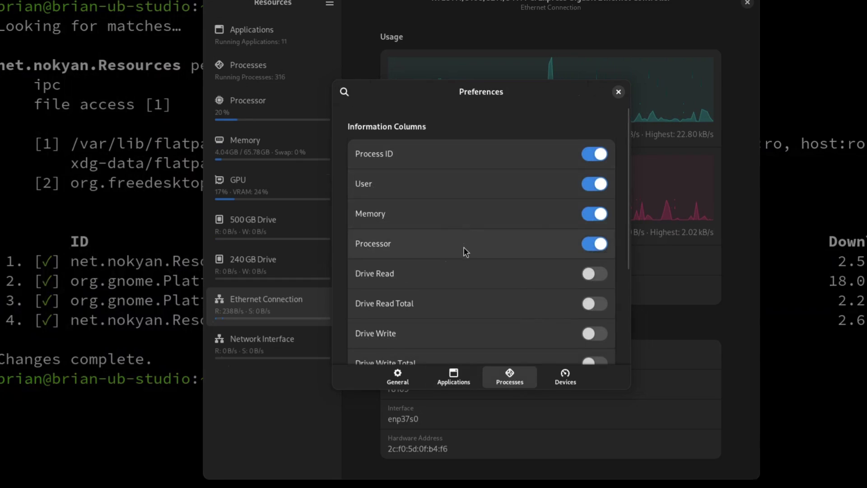
{"action": "scroll", "coordinate": [464, 248], "scroll_direction": "down", "scroll_amount": 1}
{"action": "scroll", "coordinate": [490, 261], "scroll_direction": "up", "scroll_amount": 1}
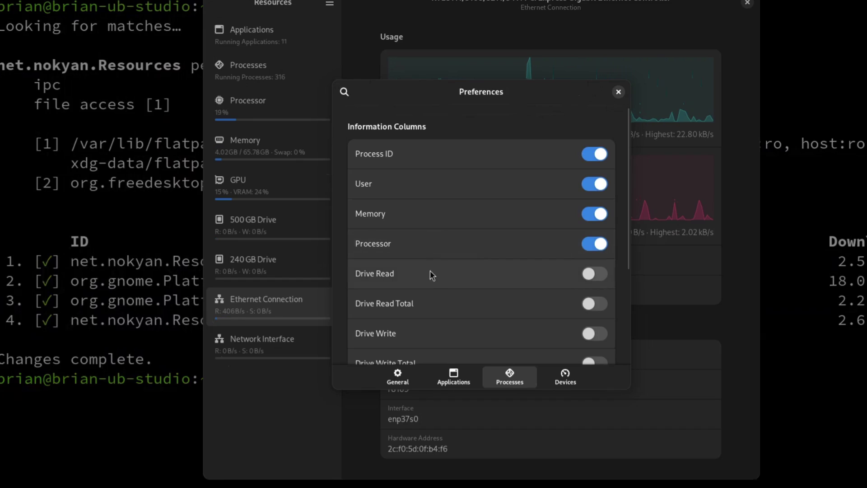
{"action": "scroll", "coordinate": [465, 277], "scroll_direction": "down", "scroll_amount": 1}
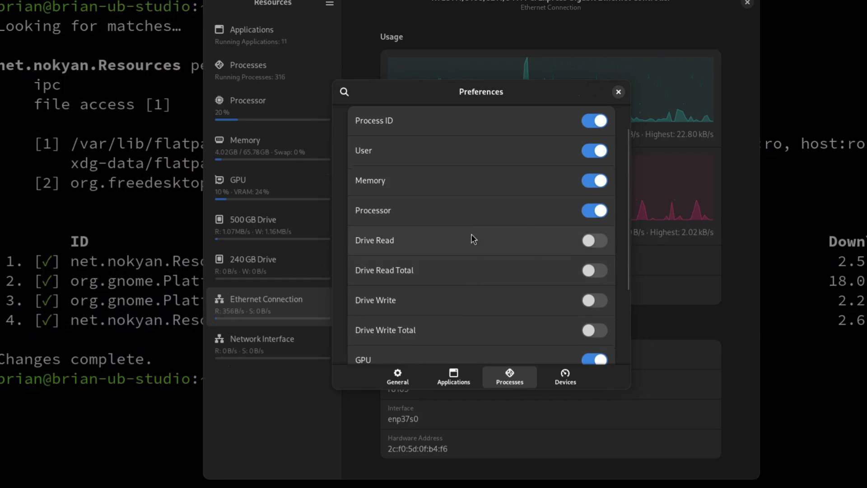
{"action": "scroll", "coordinate": [467, 272], "scroll_direction": "down", "scroll_amount": 4}
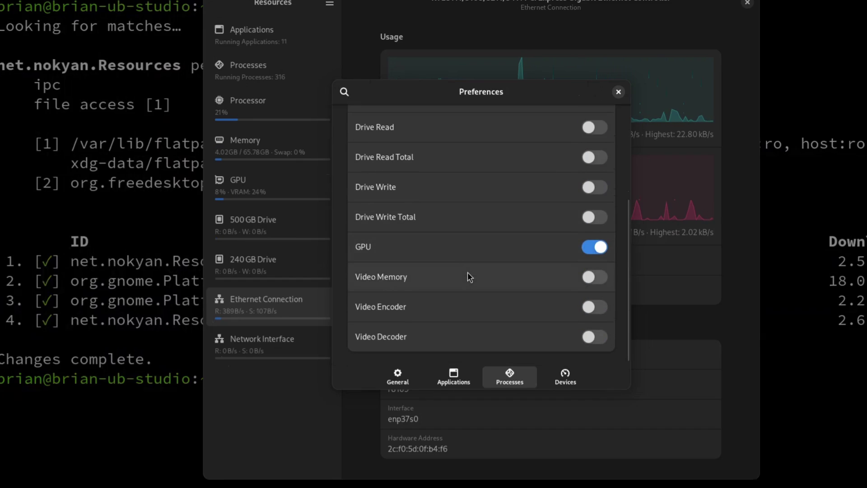
In the device preferences, turn Show Virtual Network Interfaces and Show Virtual Drives on and off again, and close the preferences
{"action": "left_click", "coordinate": [565, 376]}
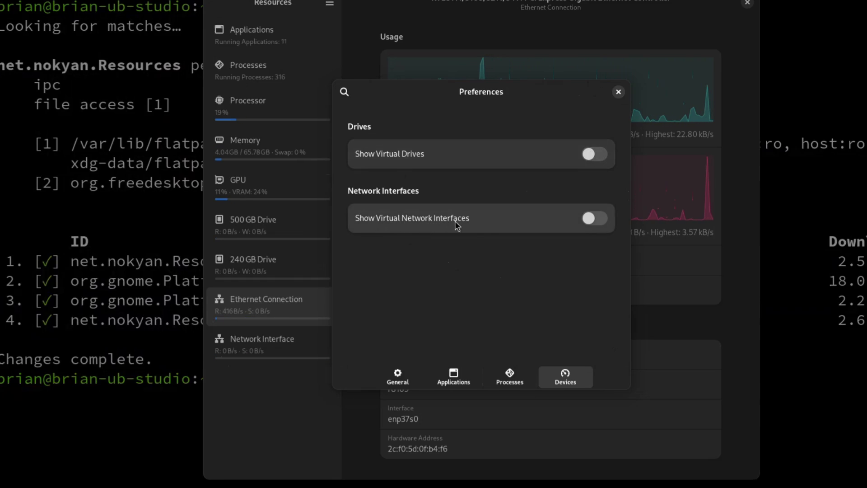
{"action": "left_click", "coordinate": [600, 216]}
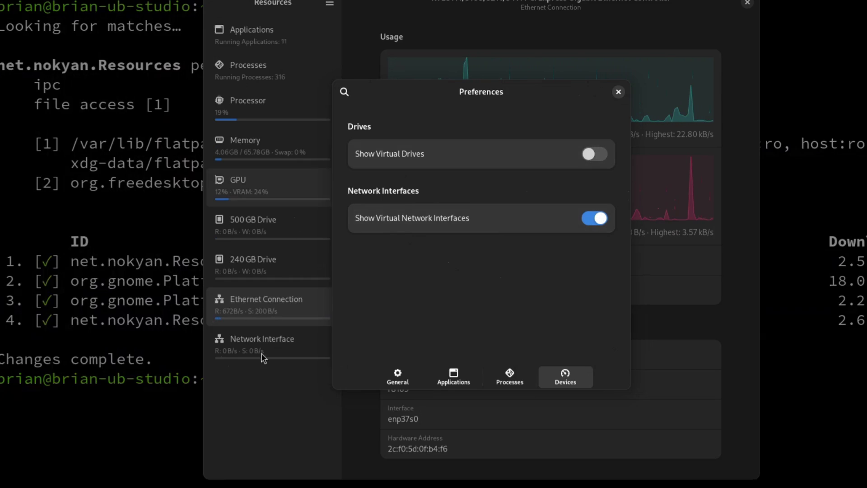
{"action": "left_click", "coordinate": [589, 217]}
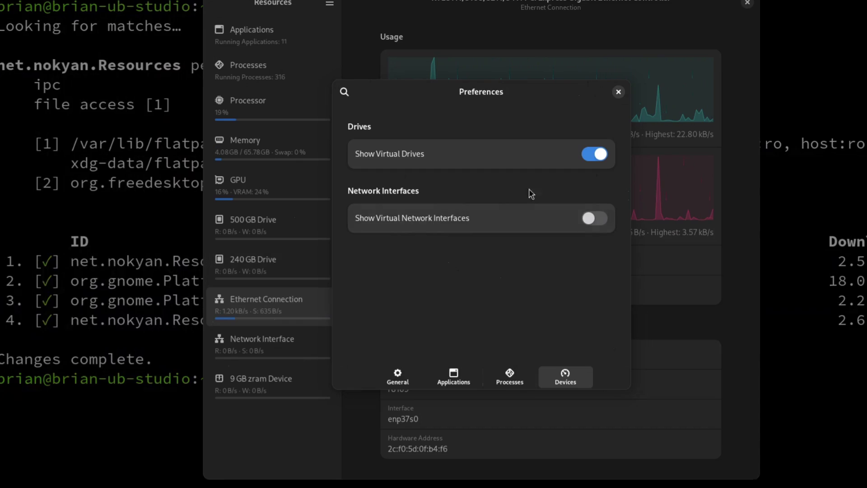
{"action": "left_click", "coordinate": [590, 154]}
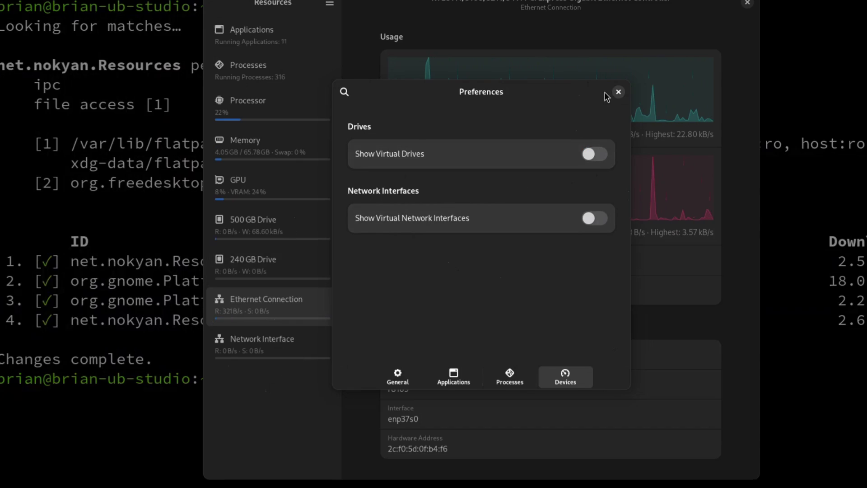
{"action": "left_click", "coordinate": [619, 92]}
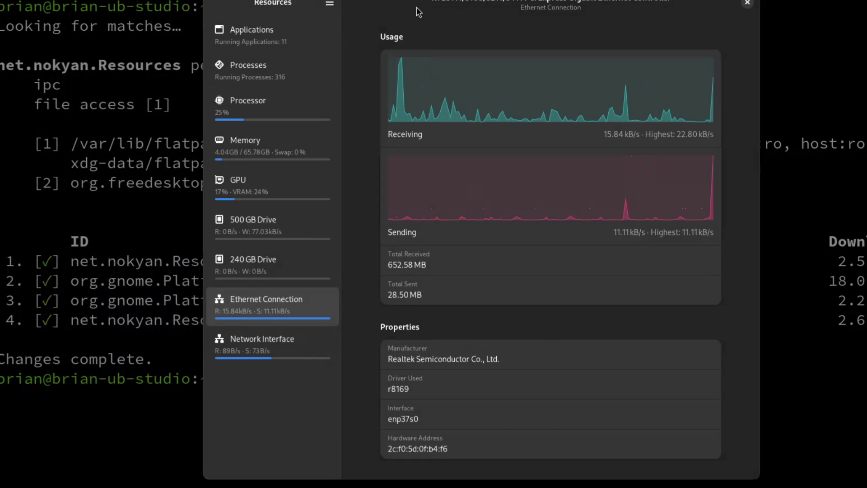
Switch to the terminal to view running processes with the top command, and return to the Resources window
{"action": "left_click", "coordinate": [122, 66]}
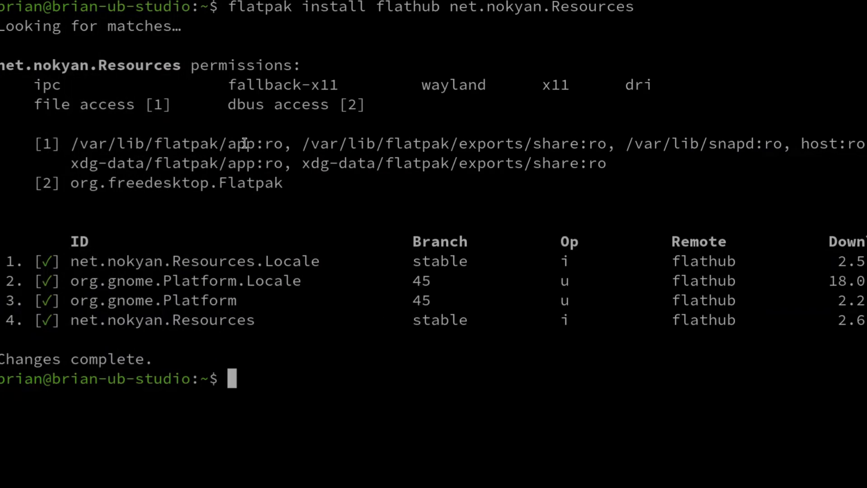
{"action": "type", "text": "top"}
{"action": "key", "text": "Return"}
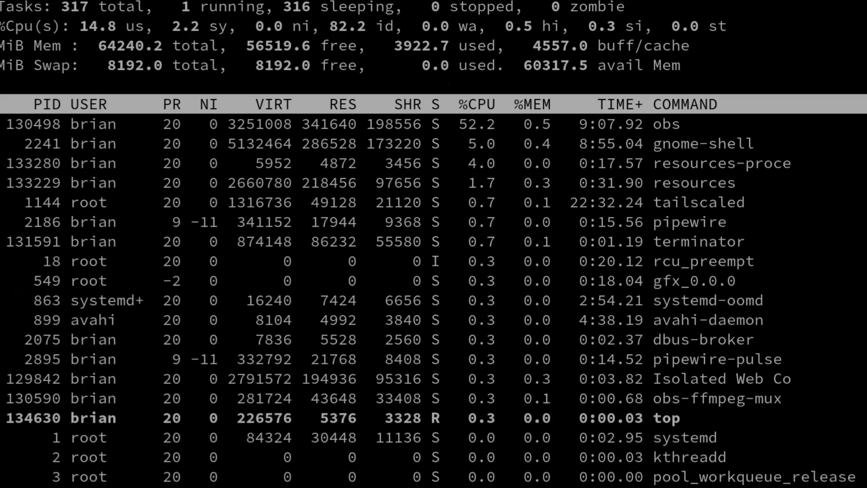
{"action": "key", "text": "super"}
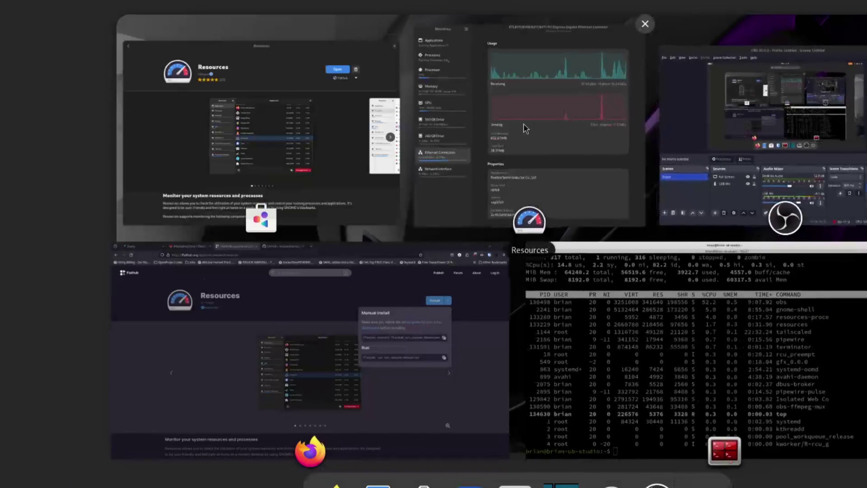
{"action": "left_click", "coordinate": [522, 124]}
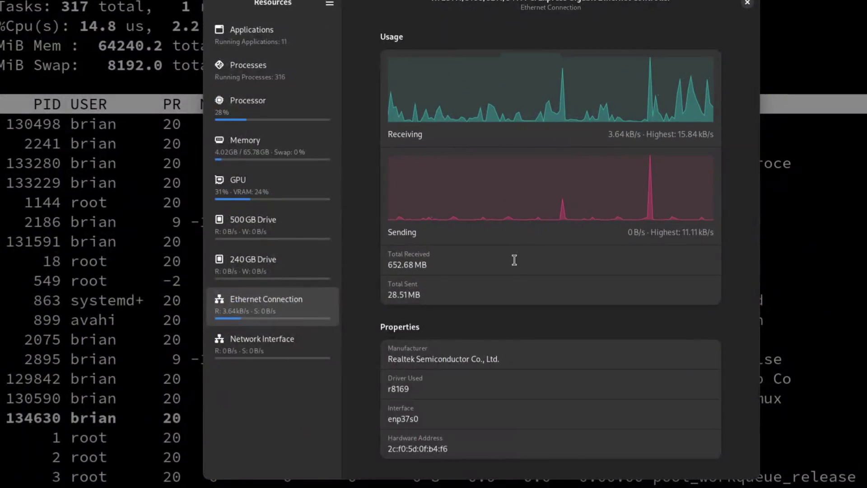